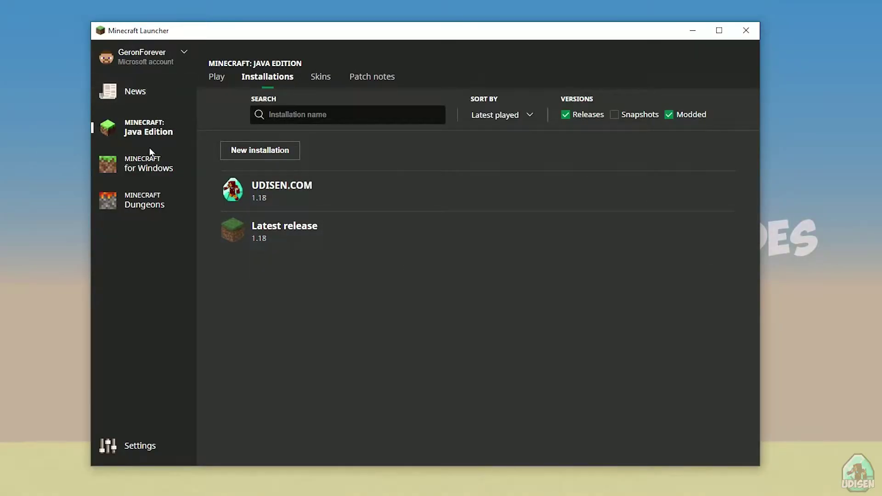
Step: Show the Java Edition installations list, then start a new installation and cancel it
click(149, 164)
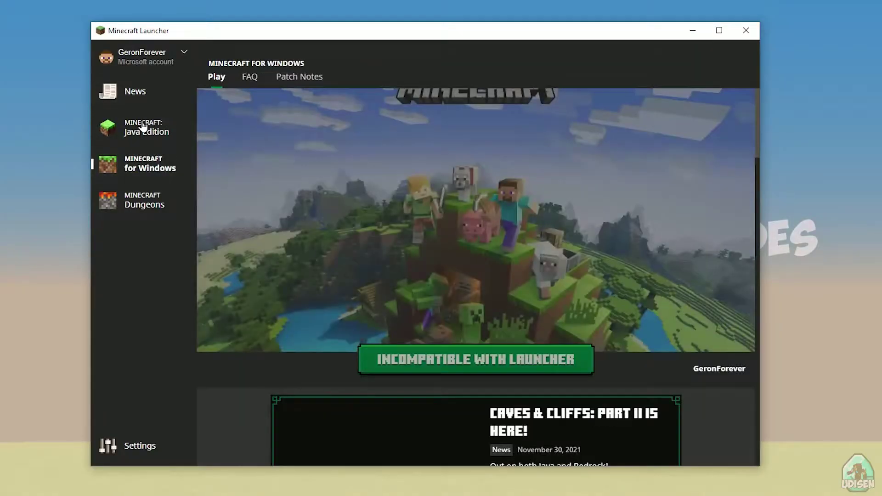
click(135, 92)
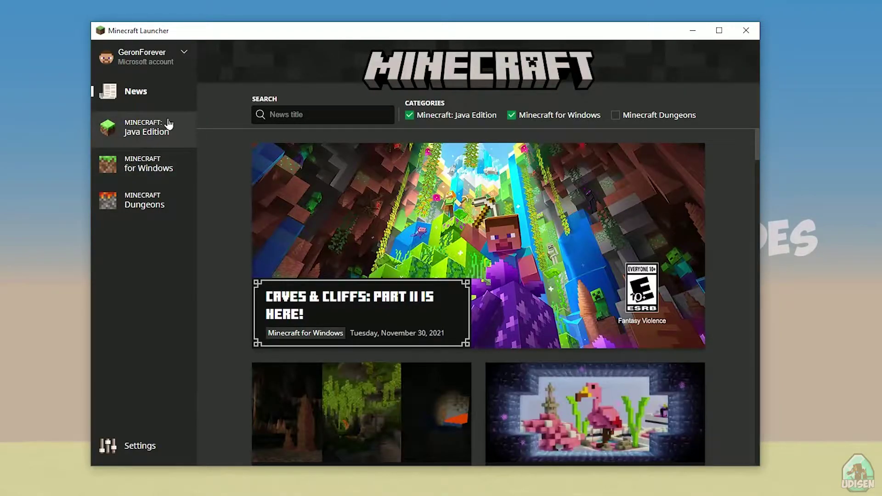
click(163, 131)
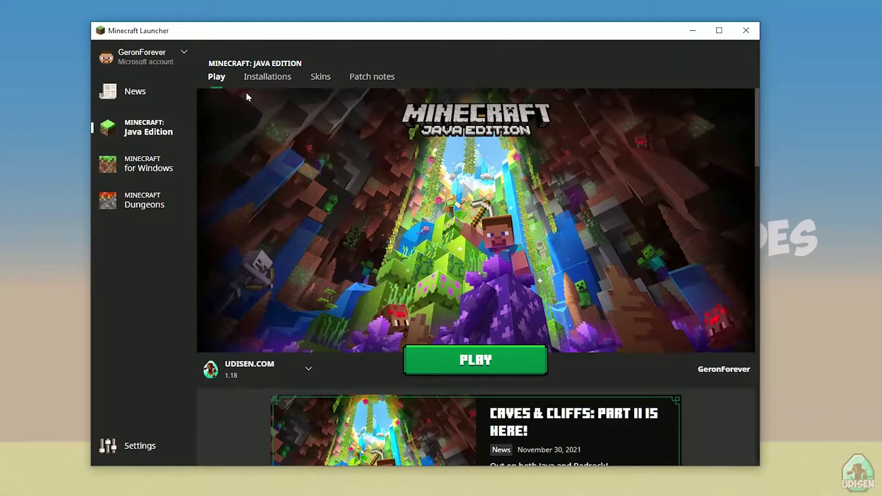
click(281, 79)
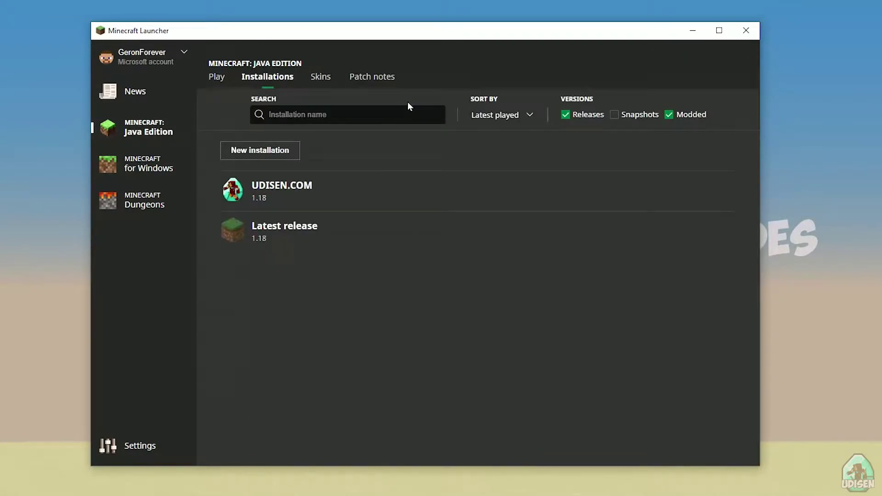
click(260, 150)
click(406, 157)
text(jnghnmghngn)
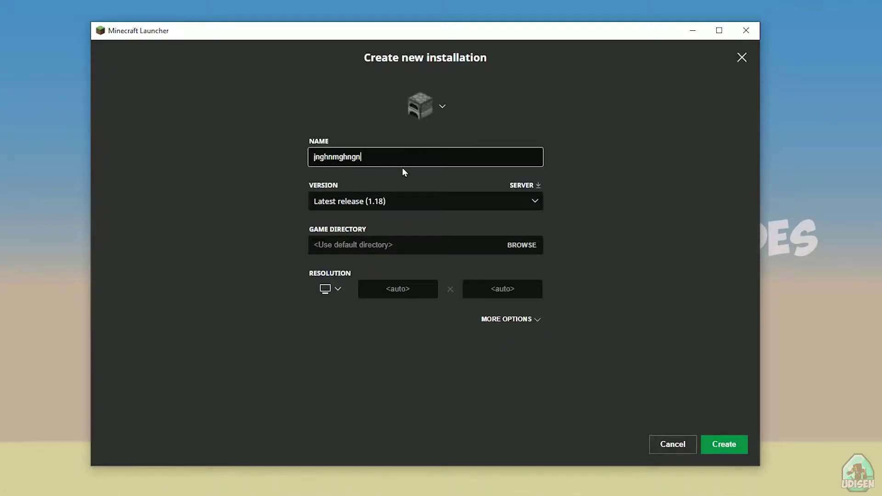
text(hgn)
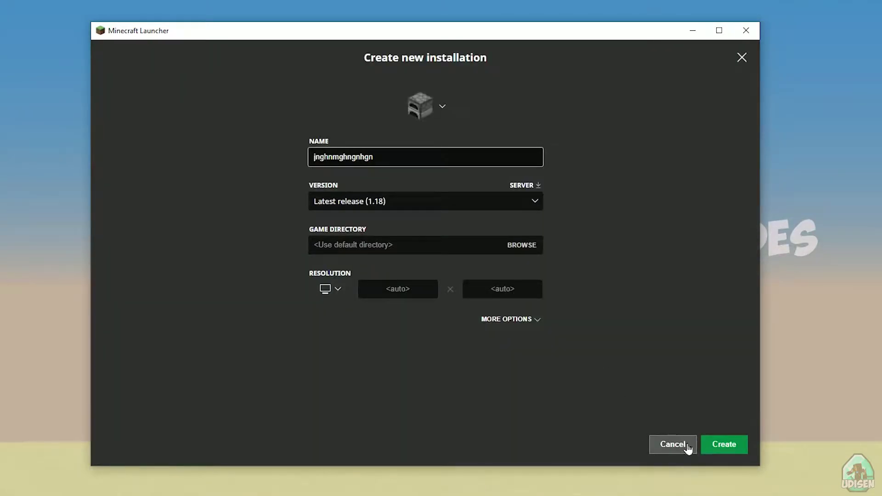
click(674, 444)
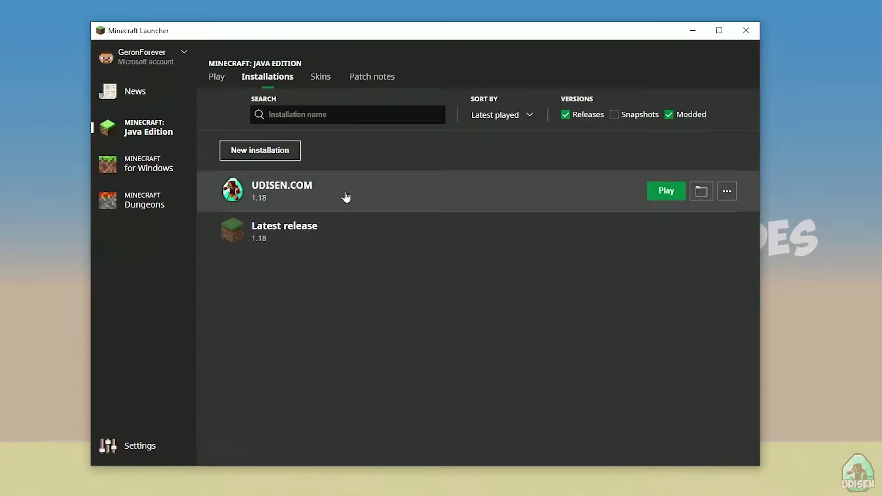
Step: Edit UDISEN.COM and try release 1.18, then 1.16.5-forge-36.2.8, as its version
click(324, 195)
click(368, 199)
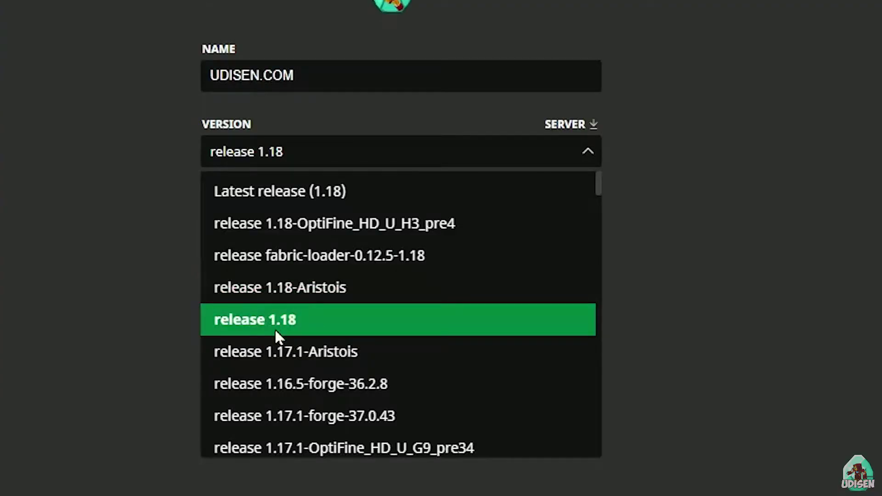
click(324, 300)
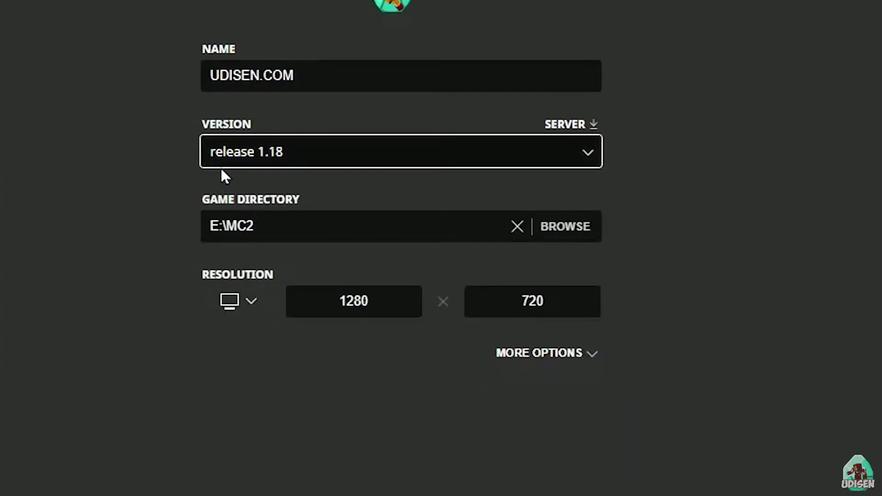
click(293, 152)
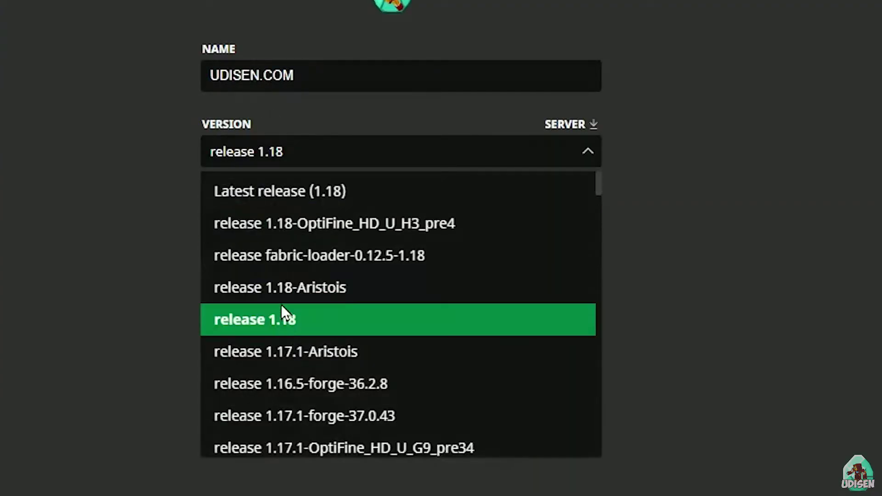
scroll(375, 256, down, 2)
click(383, 256)
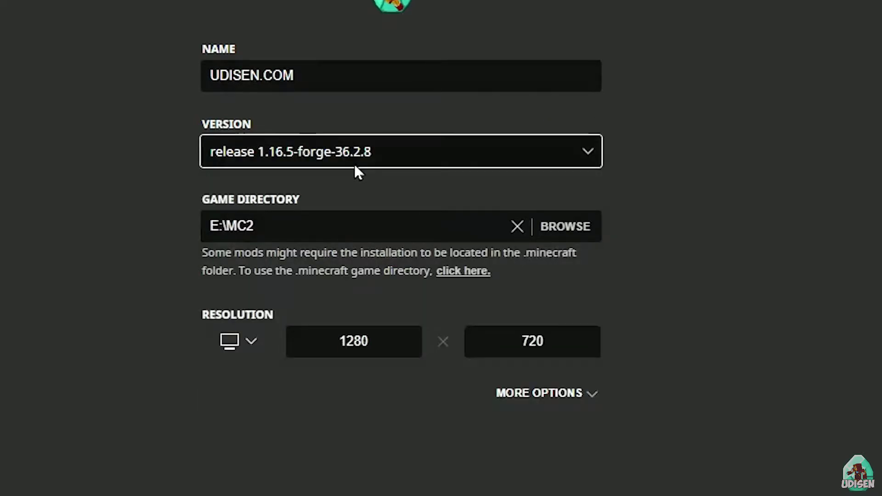
Step: Try the 1.18 experimental snapshot, return to release 1.18, then save and launch UDISEN.COM
click(354, 164)
scroll(348, 290, down, 2)
scroll(343, 274, up, 2)
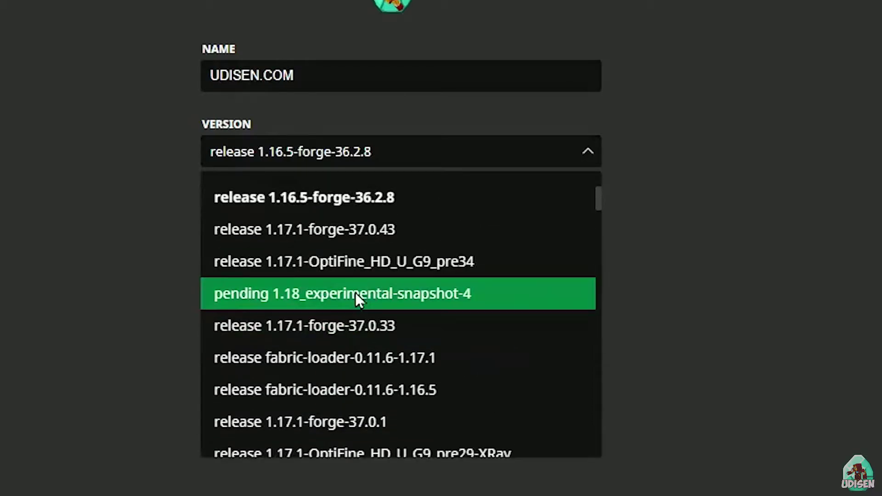
click(365, 304)
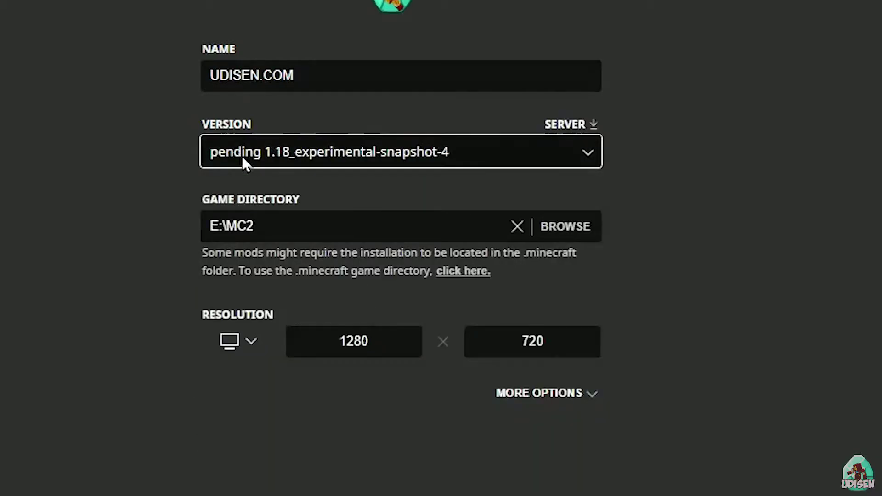
click(482, 163)
scroll(411, 244, up, 2)
click(386, 304)
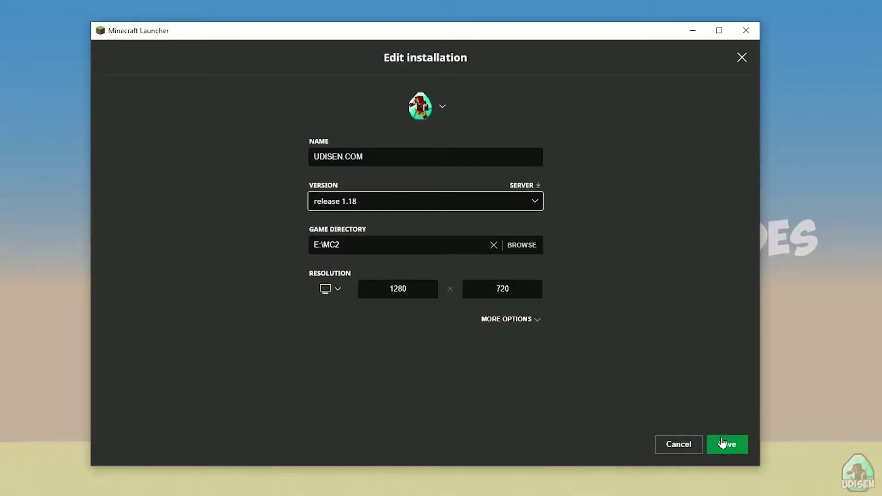
click(727, 448)
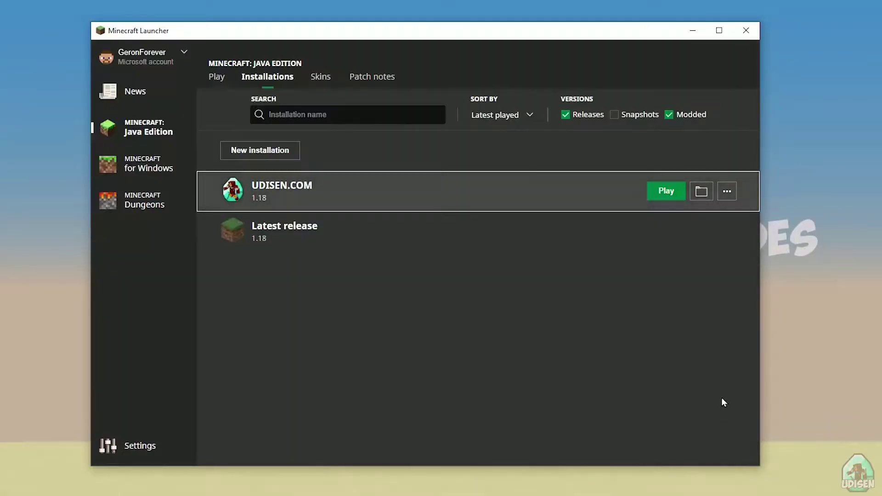
click(666, 191)
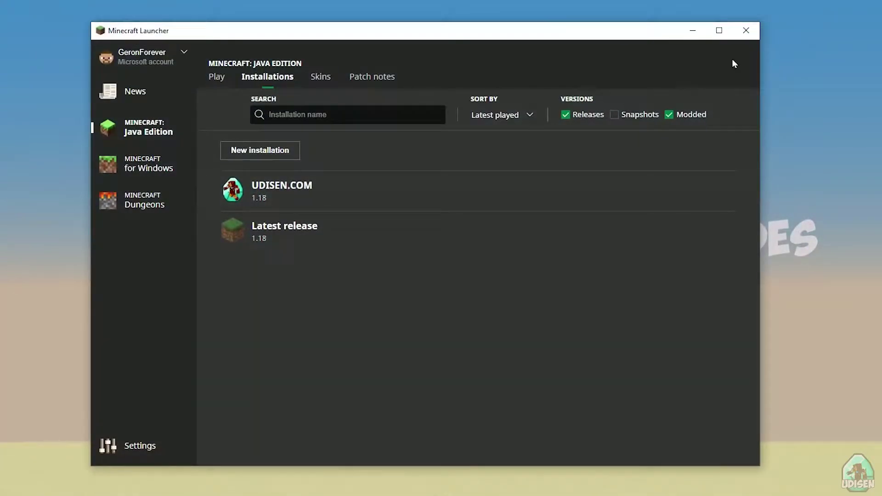
Step: Close the launcher, move the Downloads window, and run fabric-installer-0.9.1
click(744, 37)
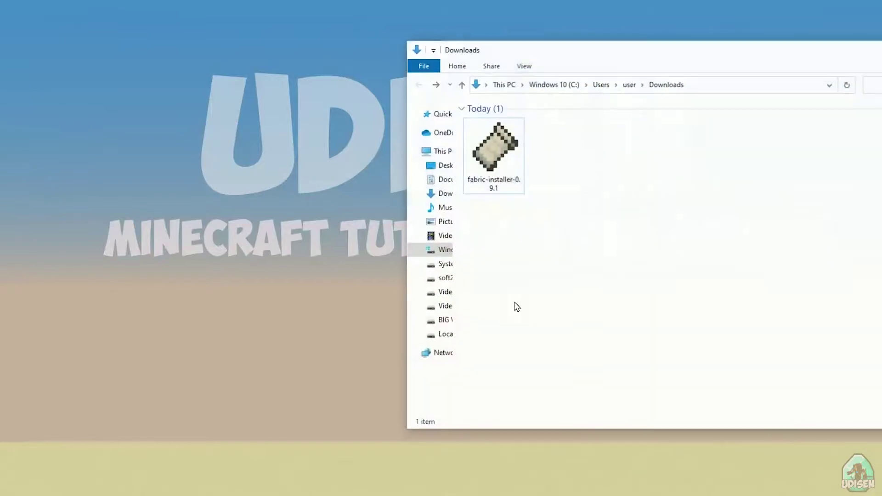
drag(679, 58, 461, 61)
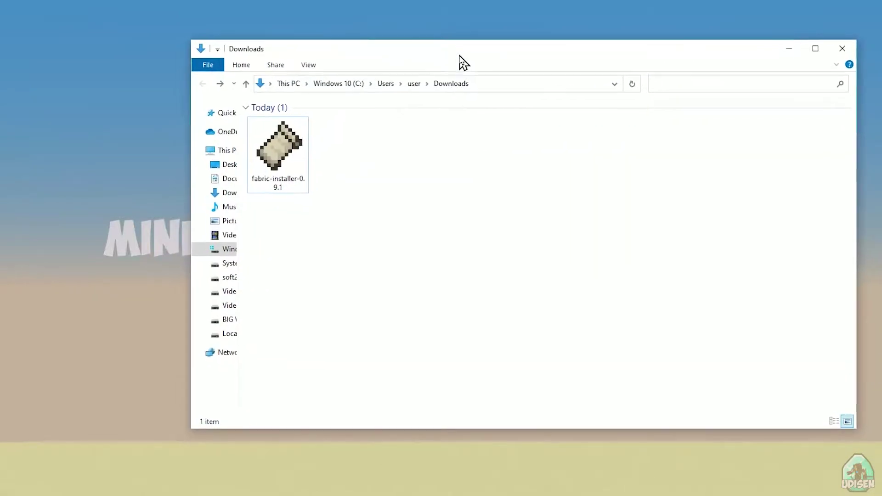
double_click(288, 147)
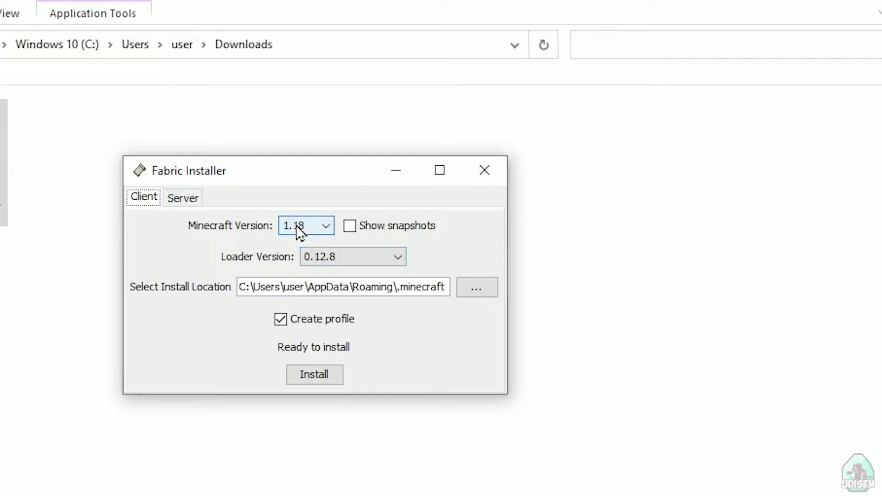
Step: Look over the Client and Server options and the Minecraft and loader version lists
click(296, 226)
click(183, 198)
click(145, 196)
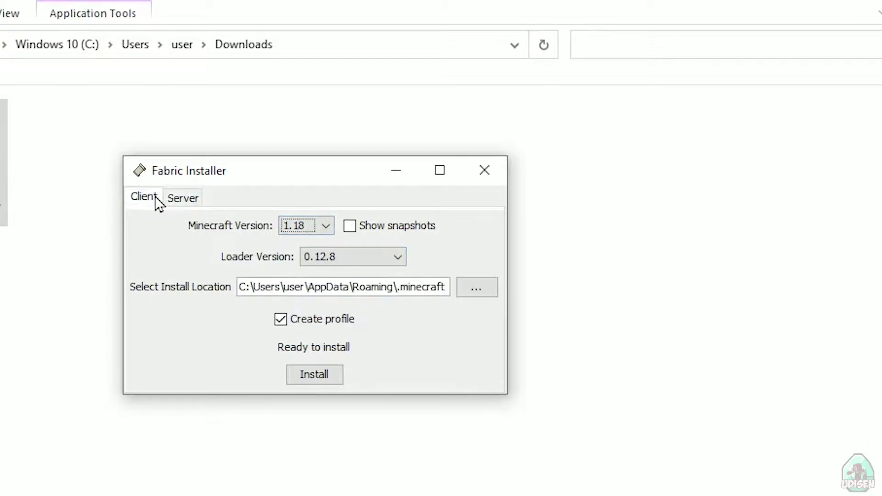
click(183, 198)
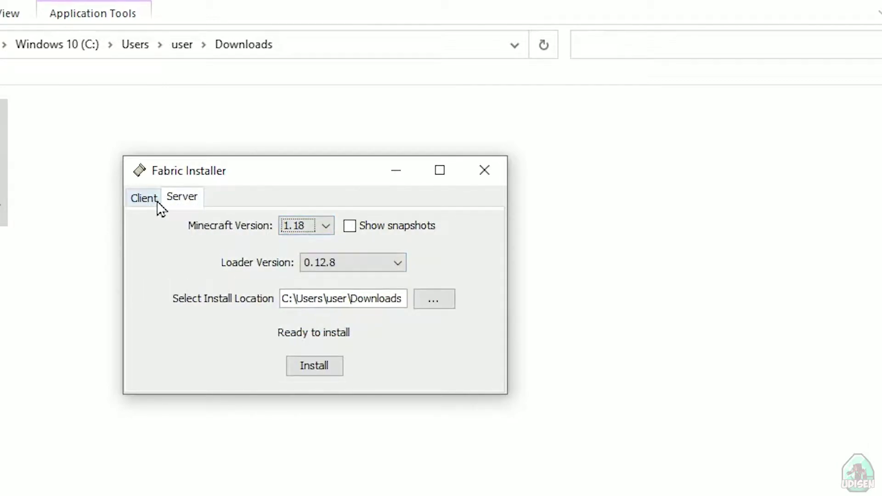
click(144, 198)
click(340, 256)
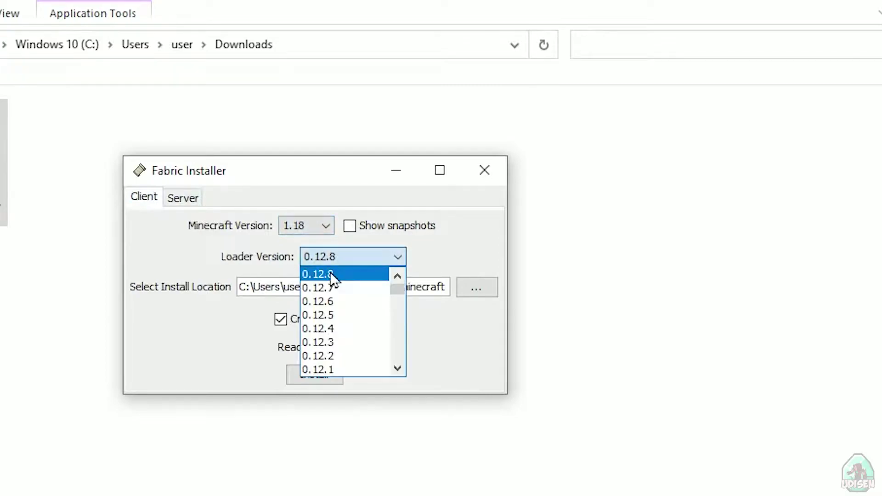
click(234, 257)
Step: Keep Minecraft 1.18 with loader 0.12.8 and install Fabric into .minecraft with a profile
click(304, 227)
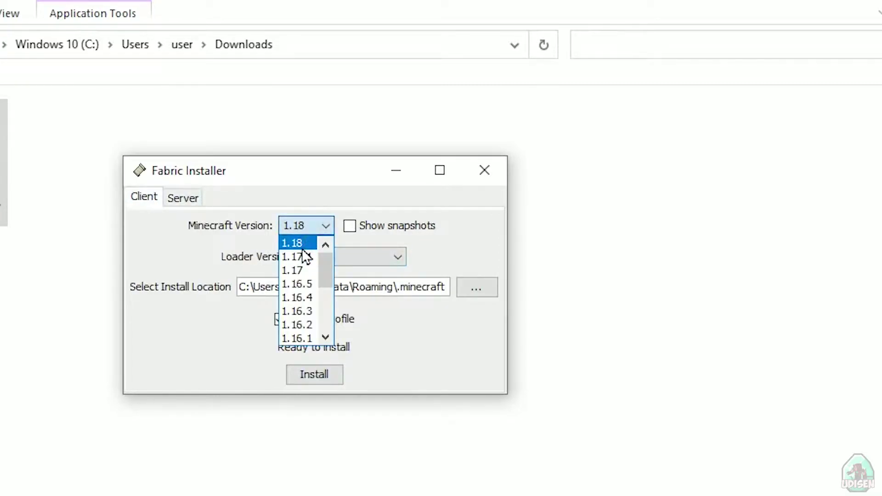
click(297, 244)
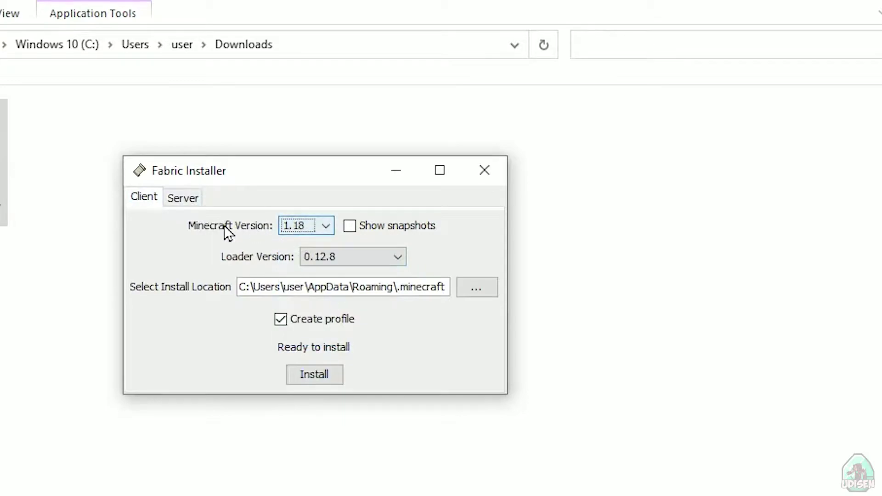
click(298, 226)
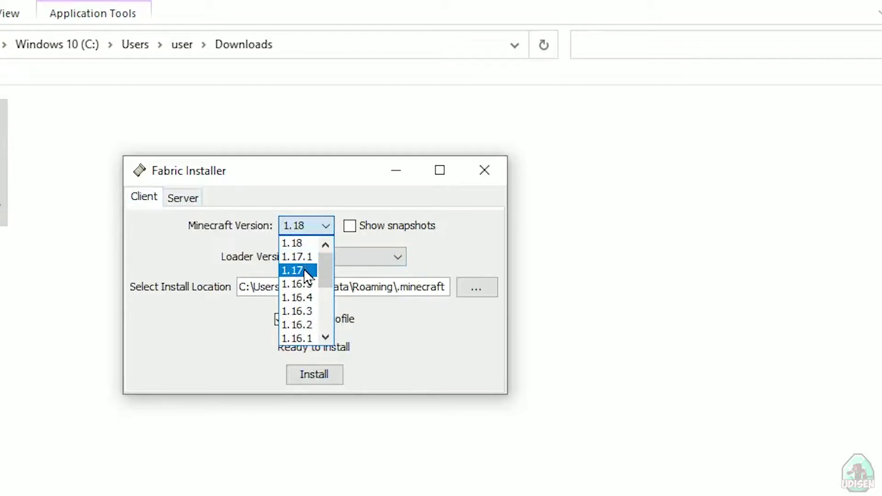
scroll(310, 289, down, 3)
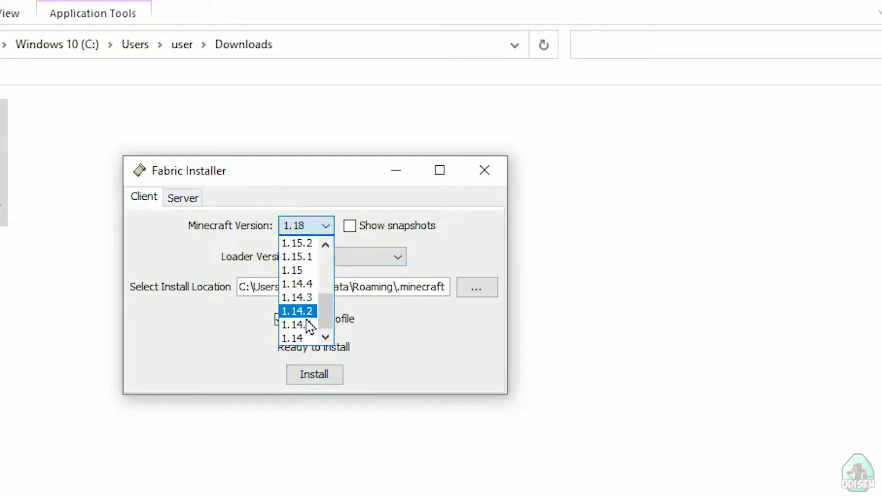
scroll(309, 256, up, 3)
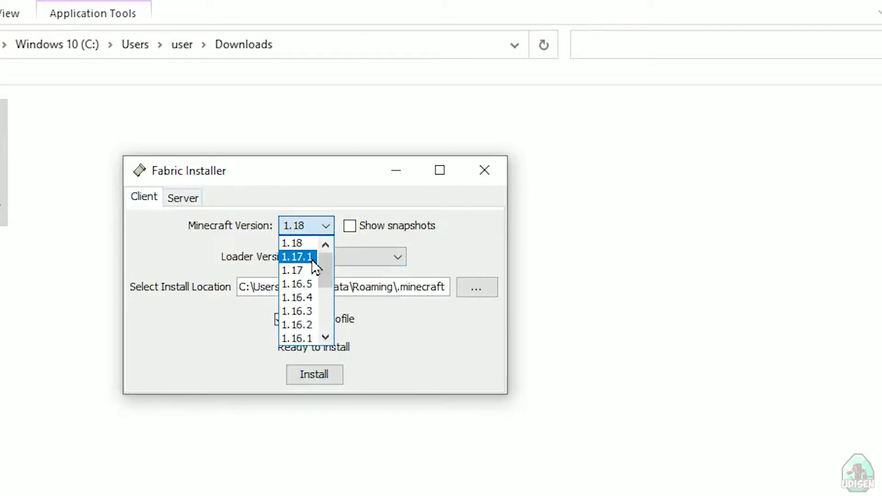
click(308, 250)
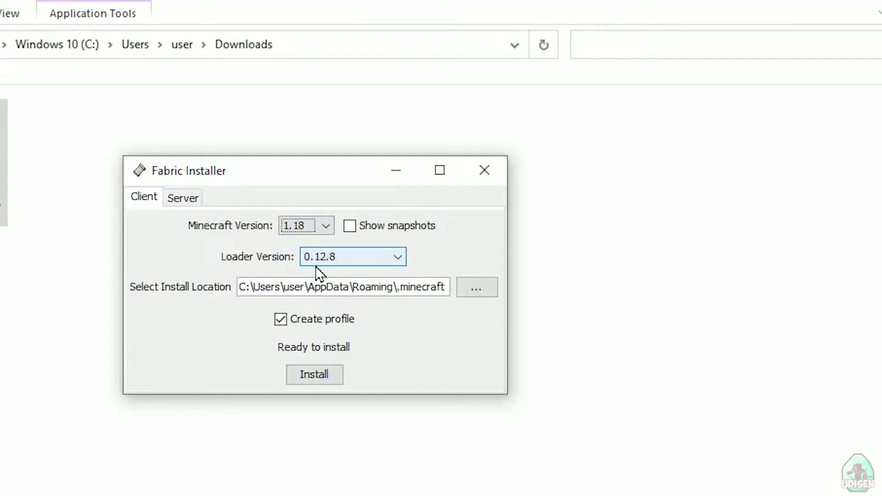
click(314, 375)
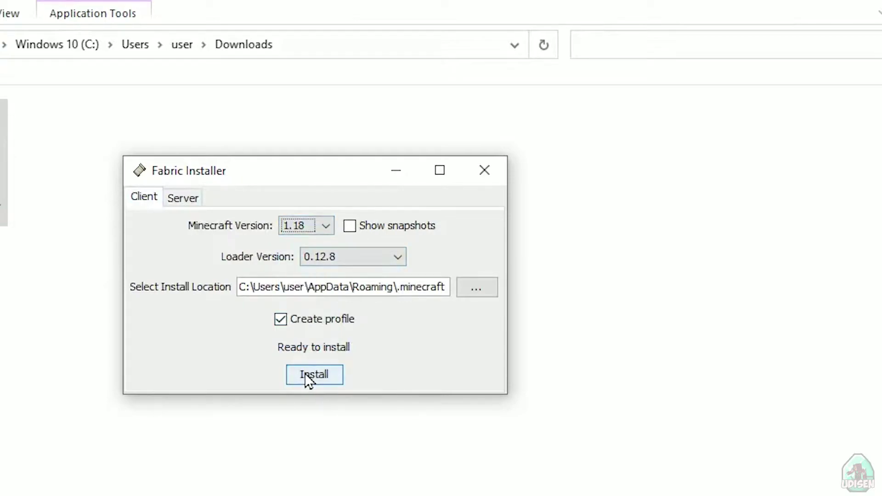
click(309, 380)
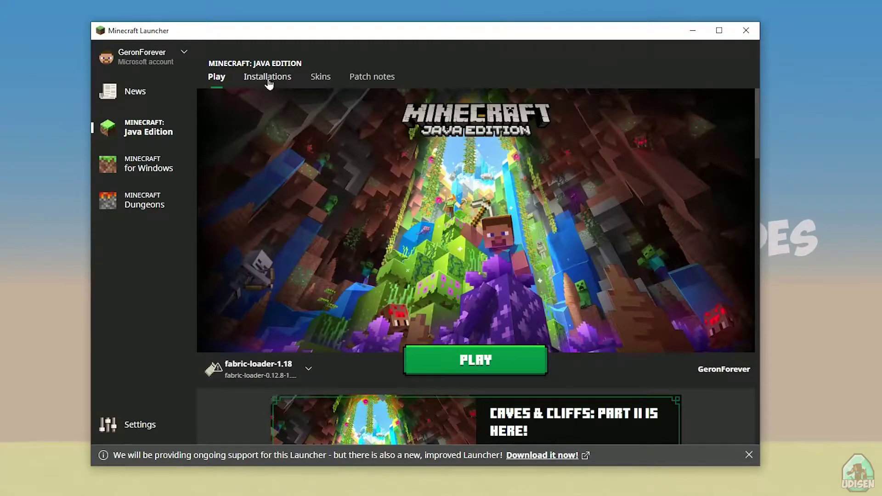
Step: Set the fabric-loader-1.18 installation's resolution to 1280 × 720 and save it
click(267, 77)
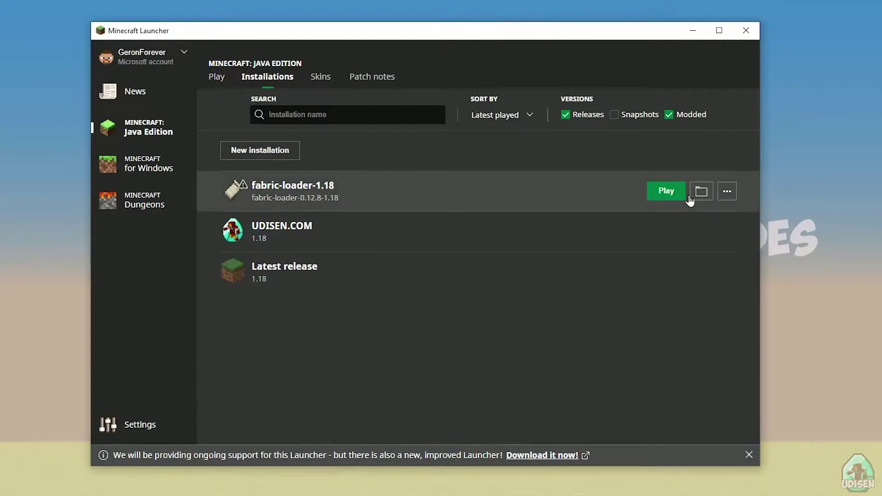
click(482, 194)
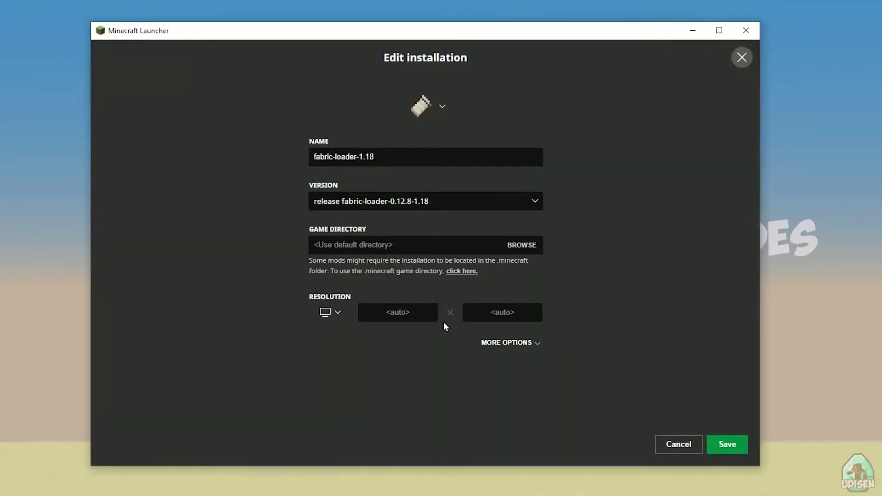
click(413, 315)
text(1280)
click(504, 313)
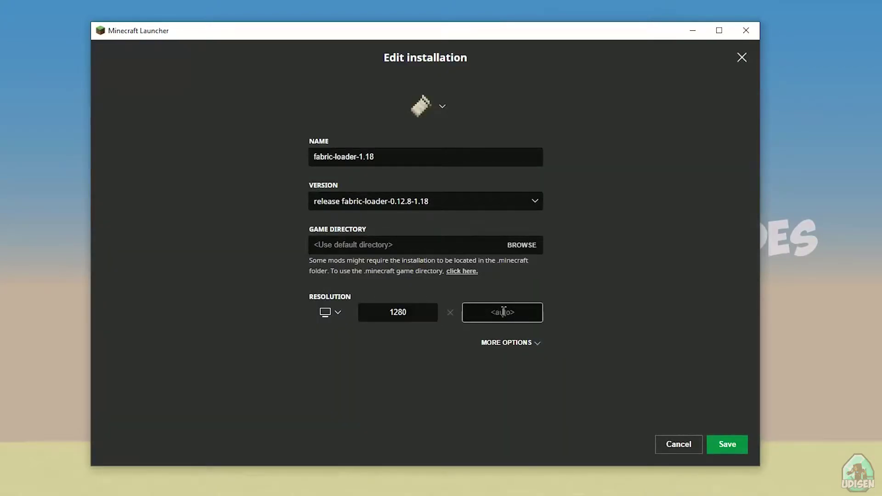
text(720)
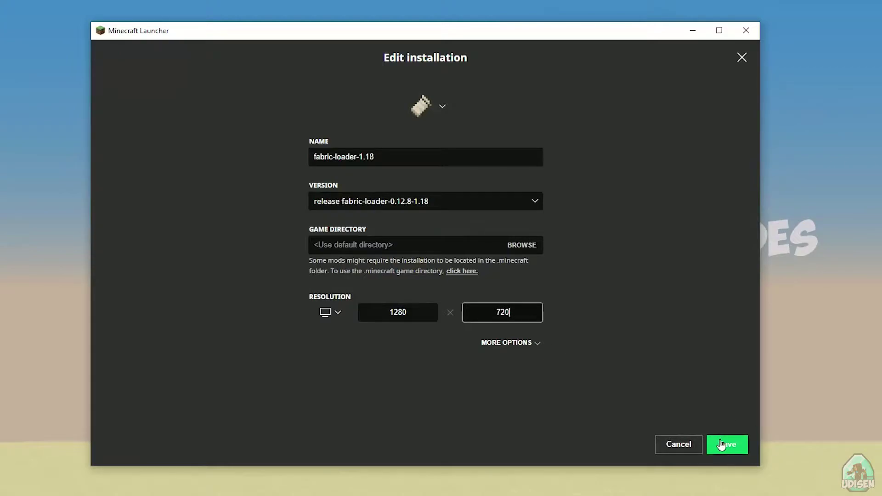
click(724, 445)
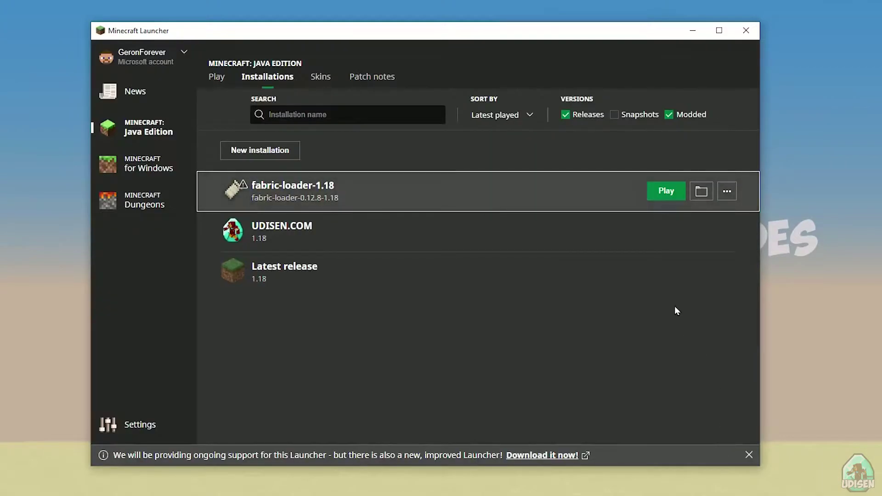
Step: Open the fabric-loader installation's game folder, enter its empty mods folder, and move the window aside
click(704, 191)
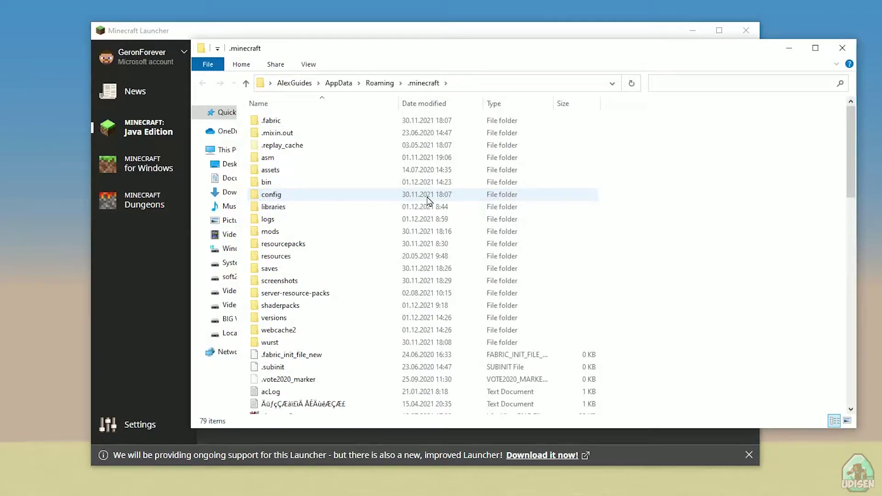
click(270, 232)
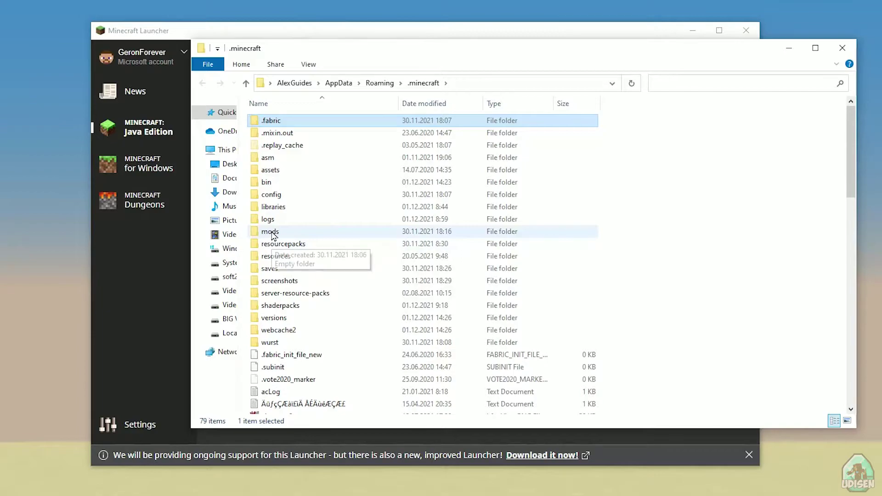
double_click(271, 232)
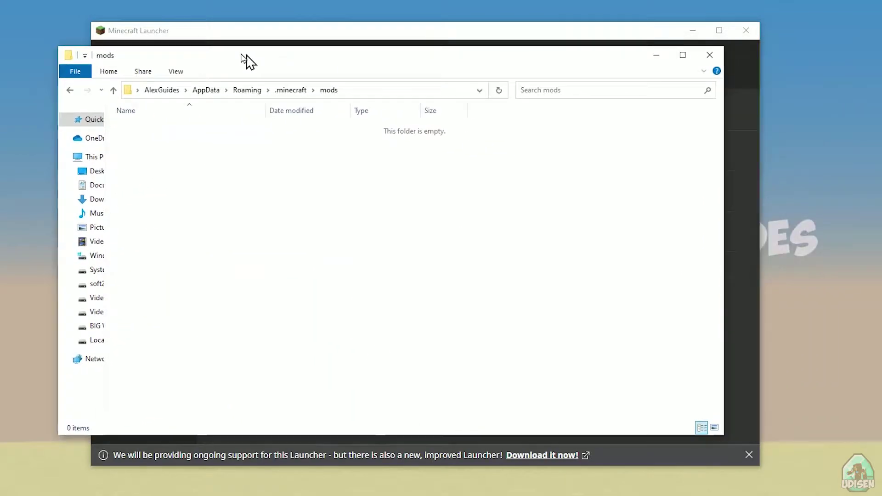
drag(381, 44, 212, 34)
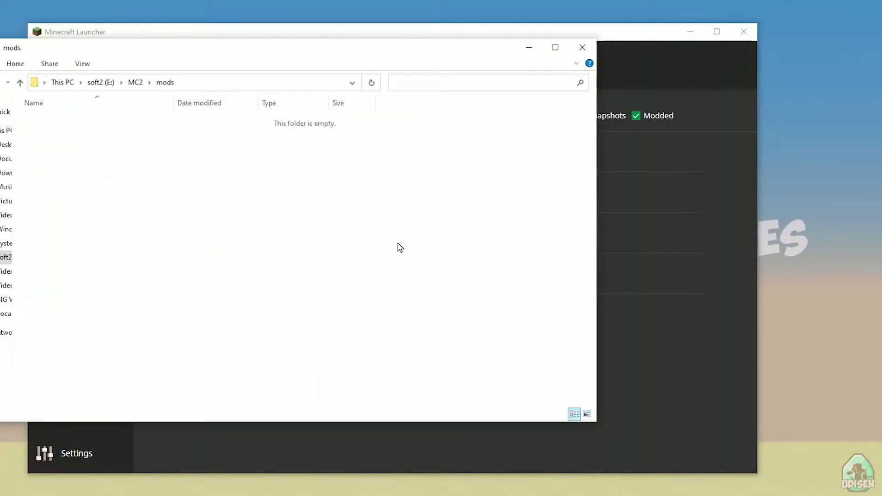
Step: Toggle the Modded filter and verify fabric-loader-1.18.2 runs loader 0.13.3 for Minecraft 1.18.2
click(529, 50)
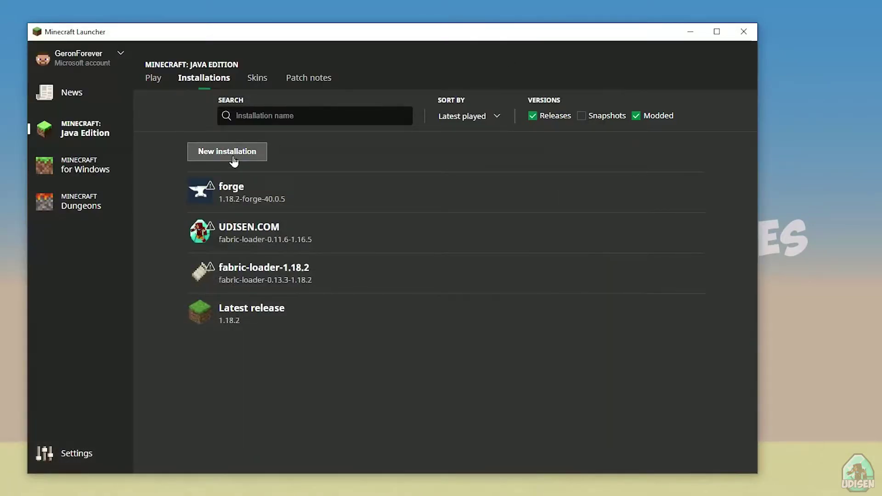
click(637, 116)
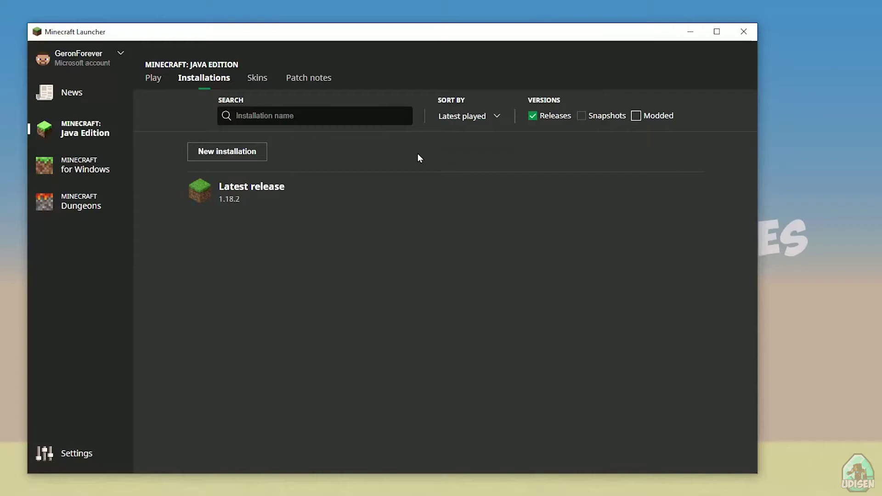
click(662, 122)
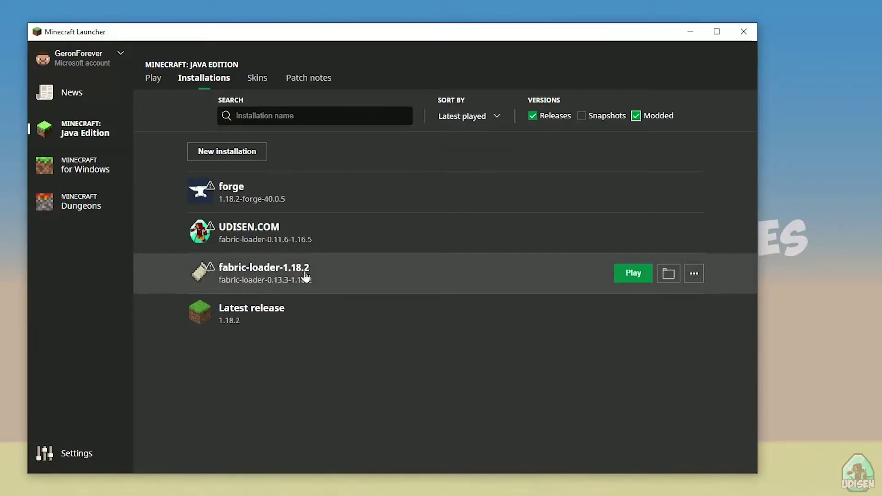
click(359, 276)
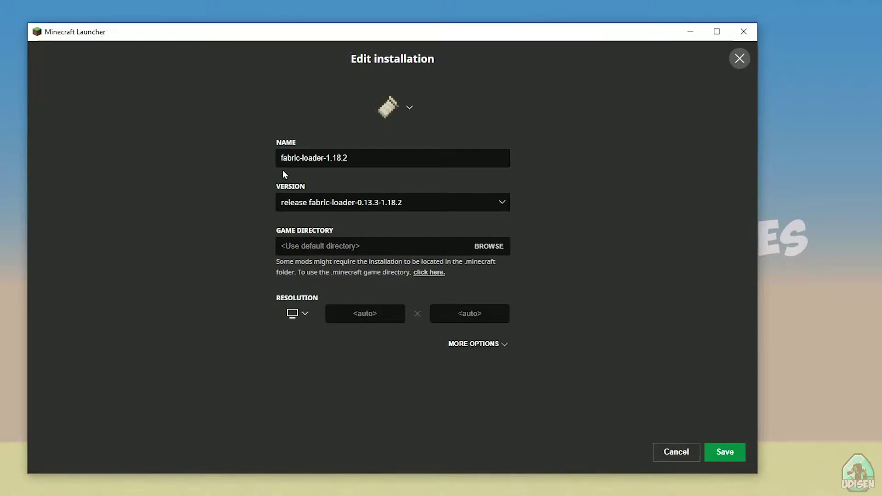
click(676, 452)
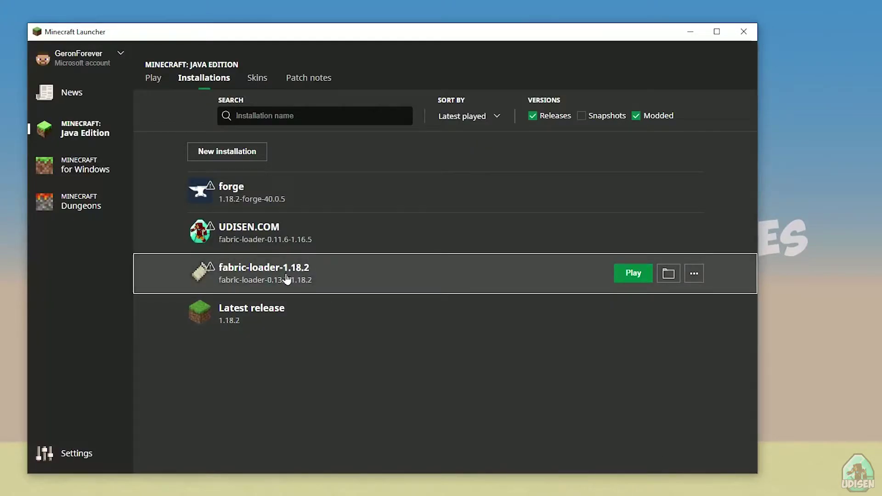
click(288, 280)
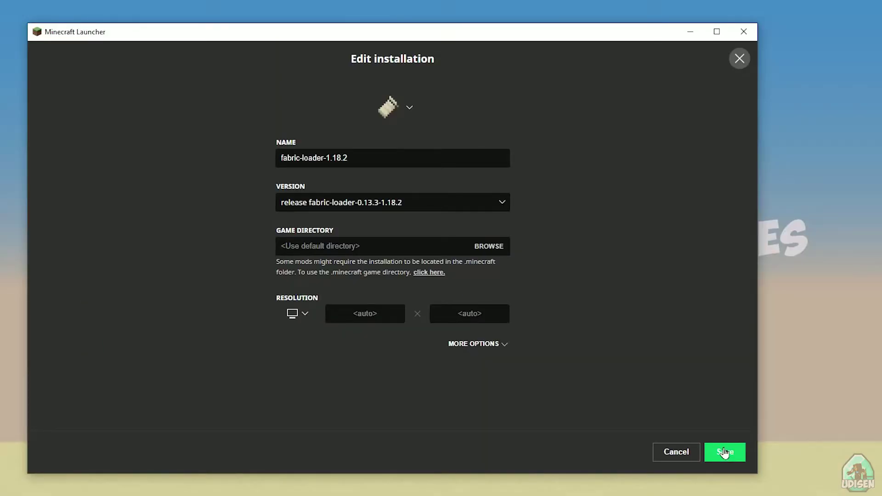
click(726, 453)
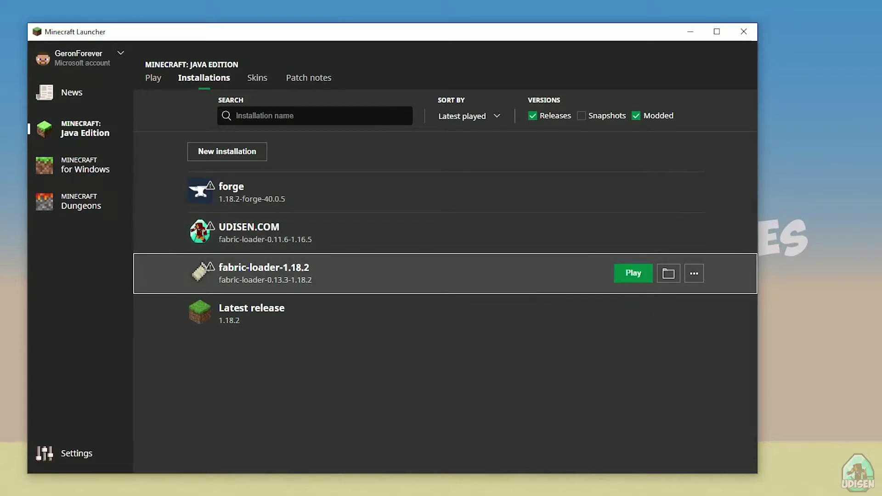
Step: Drag emotecraft-for-MC1.18.1-2.1-fabric.jar and fabric-api-0.47.10+1.18.2.jar into E:\MC2\mods
click(668, 273)
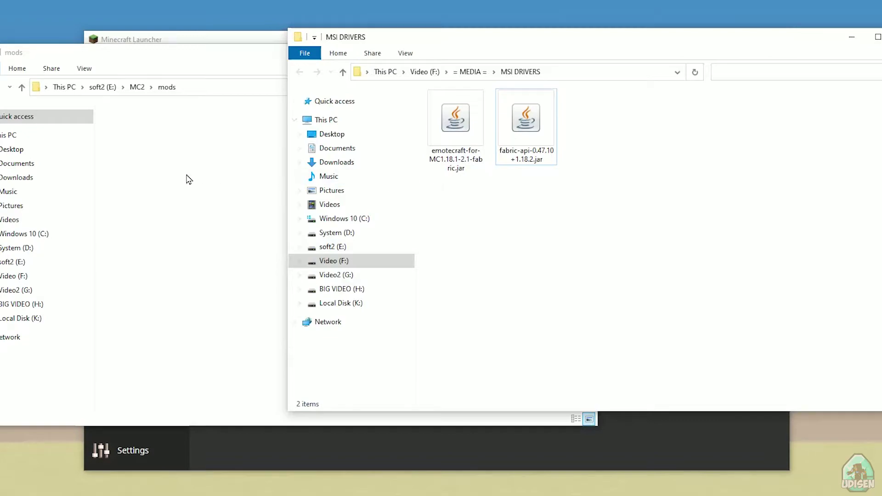
click(440, 130)
drag(446, 119, 173, 161)
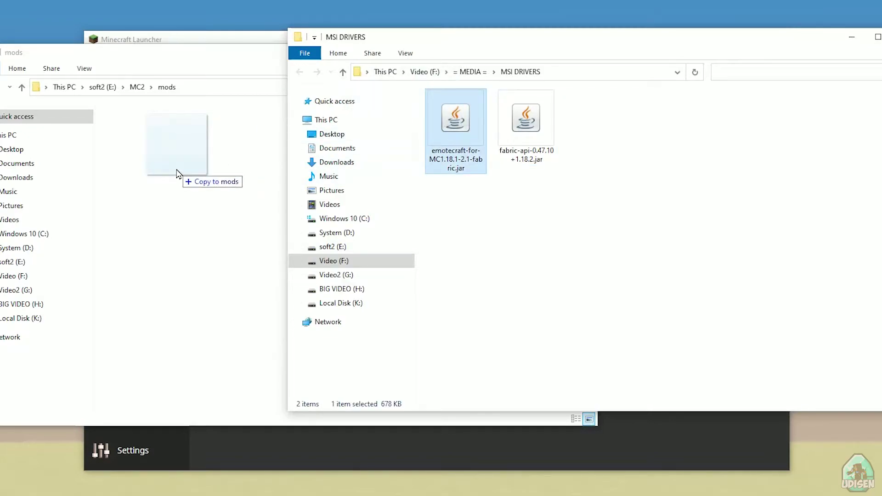
click(618, 159)
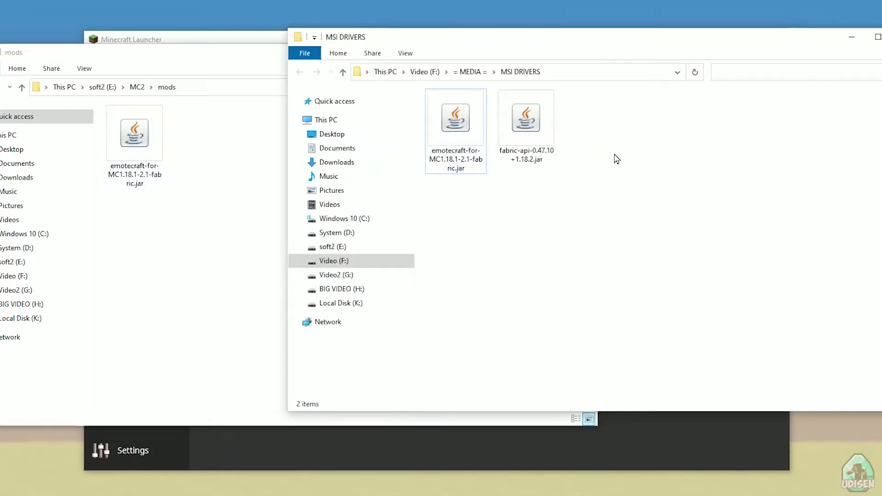
drag(524, 124, 223, 150)
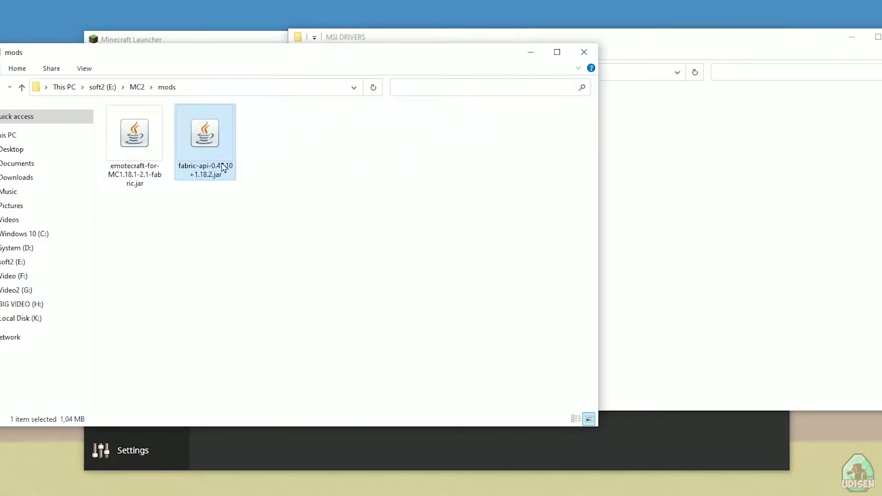
click(135, 177)
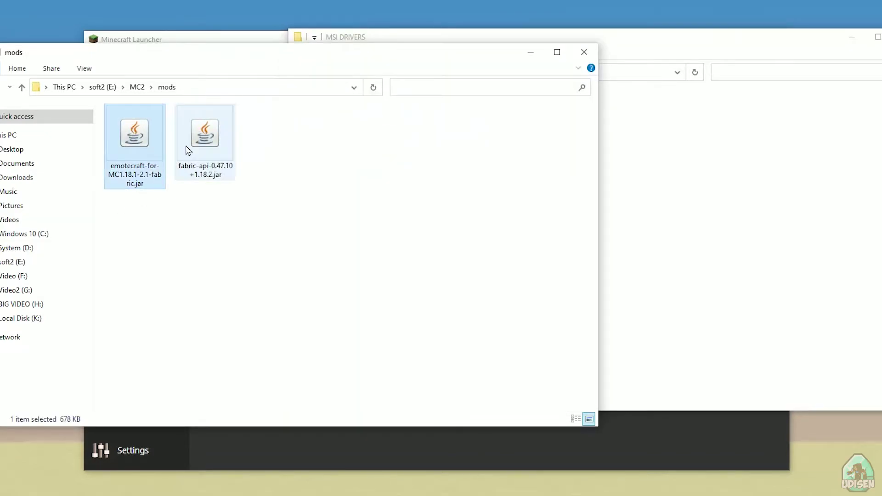
click(205, 145)
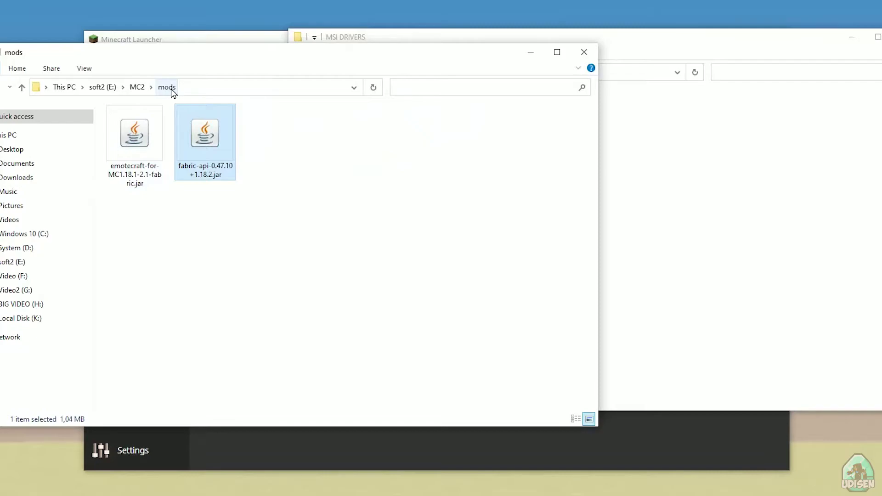
Step: Minimize the mods window and launch the game from the fabric-loader-1.18.2 row
click(531, 53)
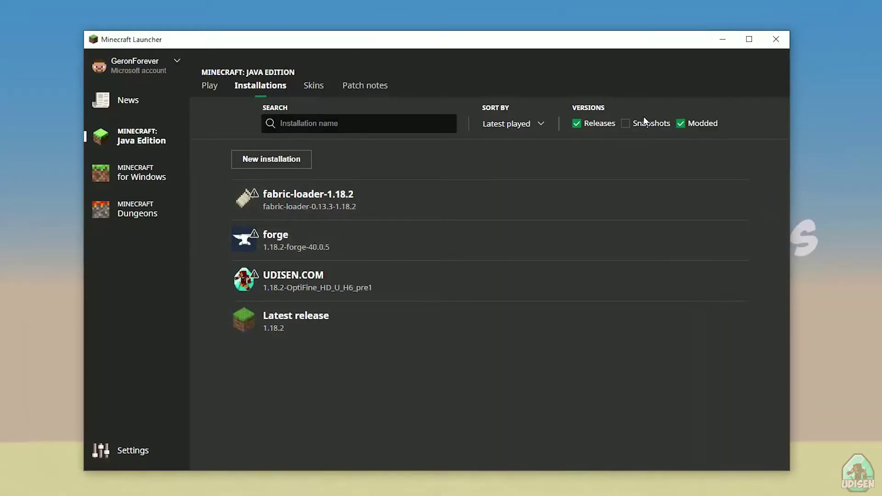
mouse_move(596, 200)
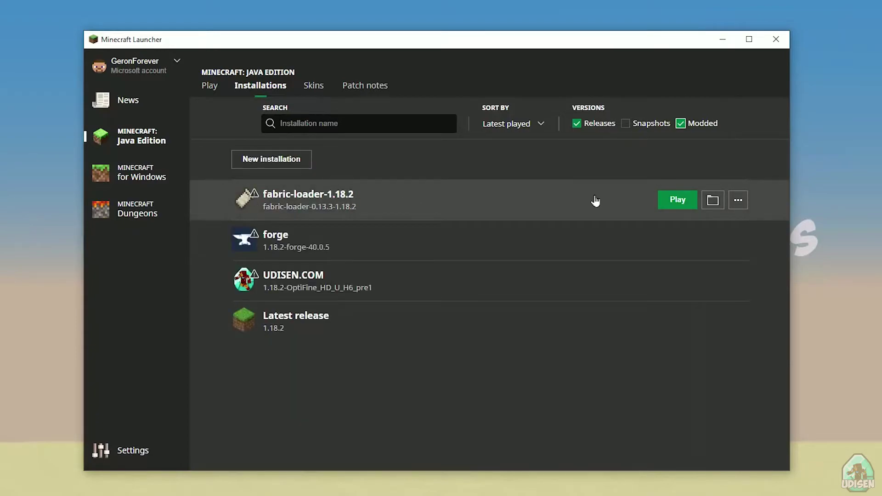
click(672, 199)
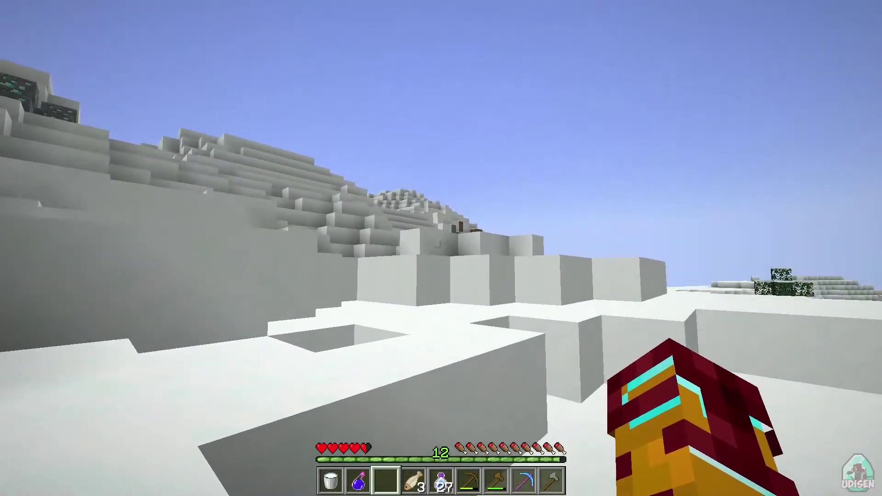
Step: Play the Clap emote and one more from the full list, switching camera view with F5
key(b)
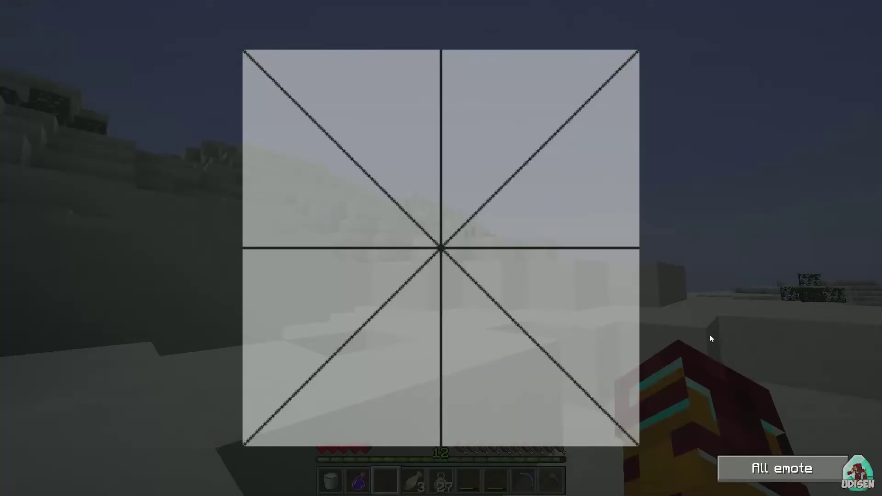
click(794, 470)
click(327, 112)
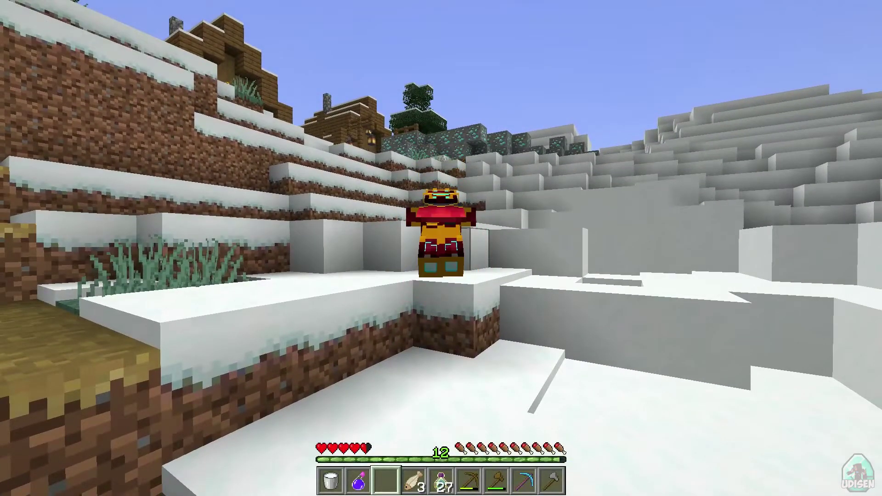
key(F5)
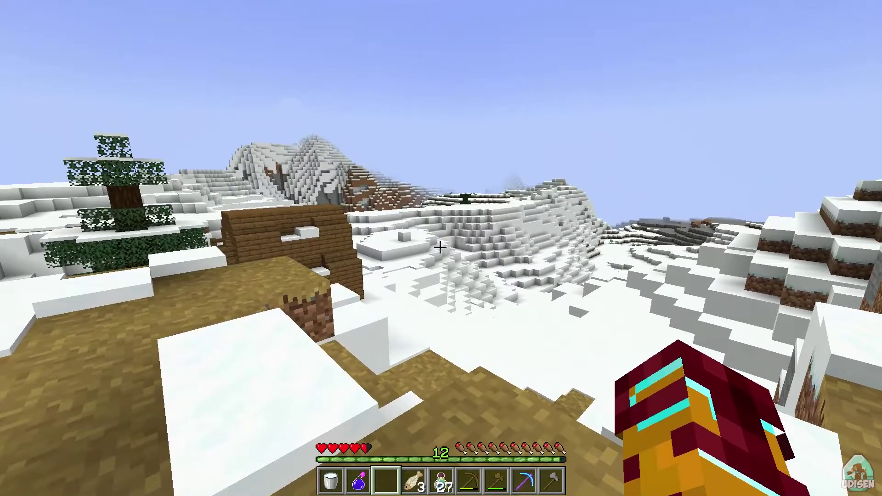
key(b)
click(822, 472)
click(467, 131)
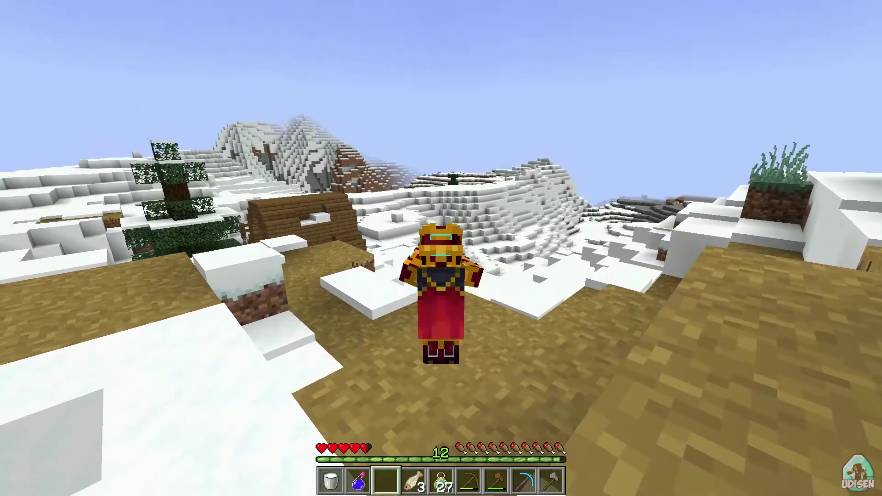
key(F5)
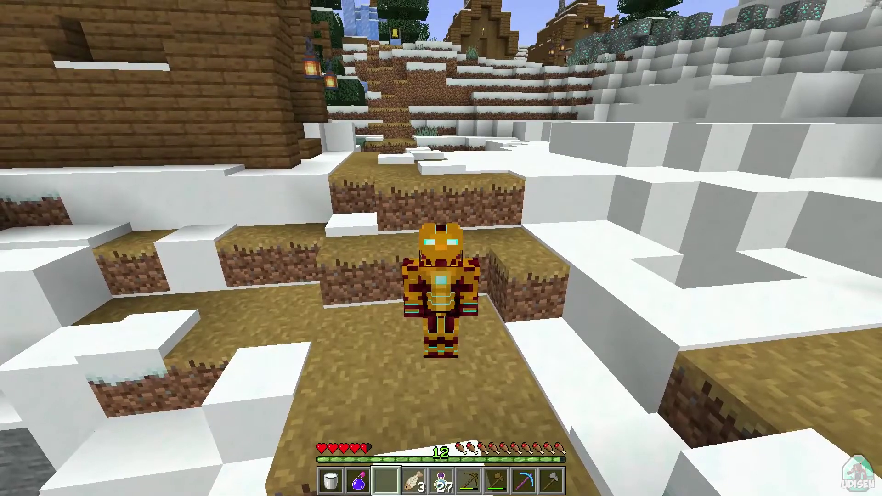
Step: Play the Crying, Face palm and kazotsky kick emotes
key(b)
click(783, 468)
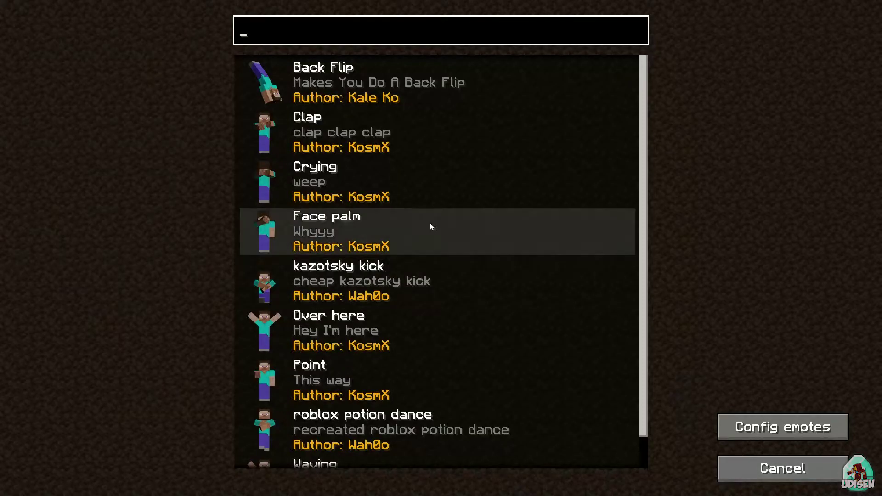
click(431, 190)
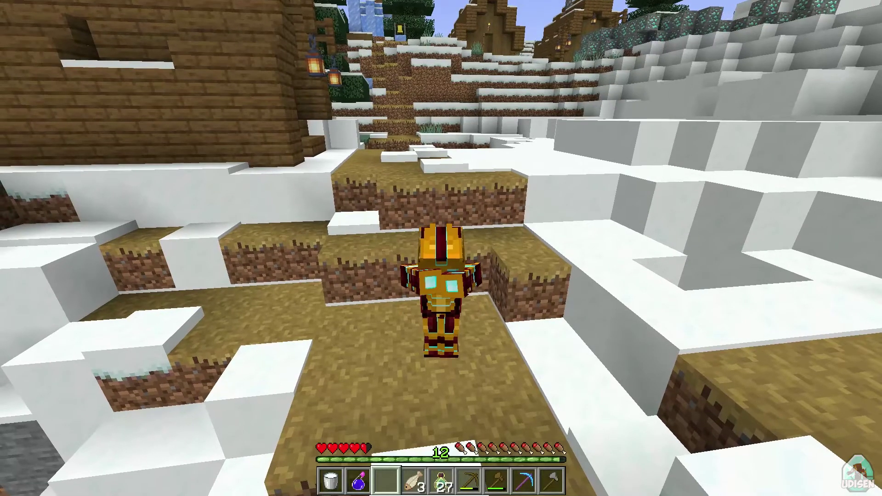
key(b)
click(783, 469)
scroll(437, 262, down, 1)
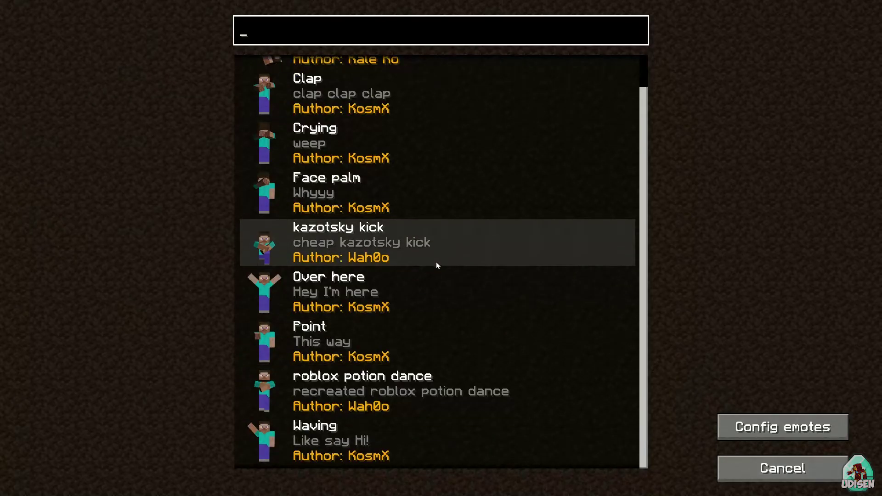
click(355, 193)
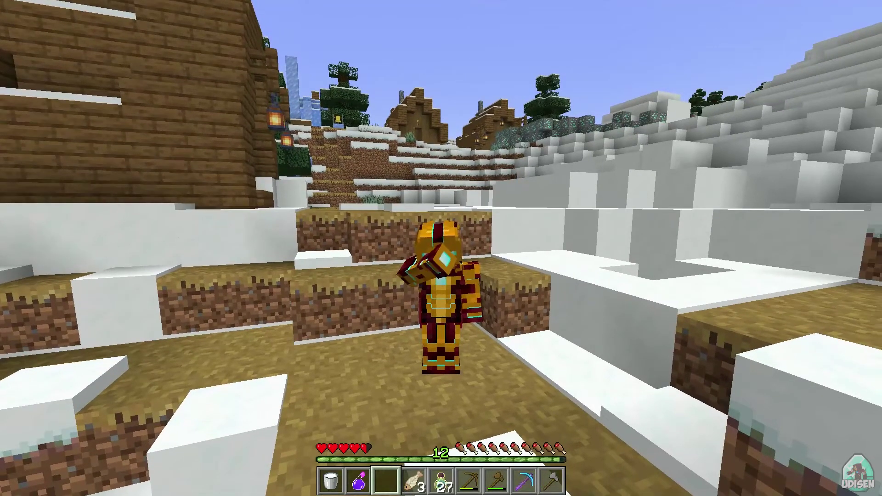
key(b)
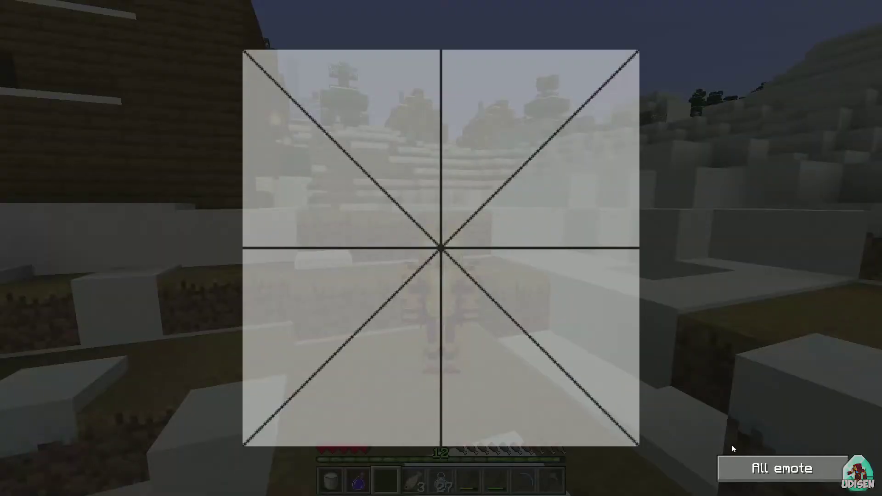
click(783, 468)
click(355, 281)
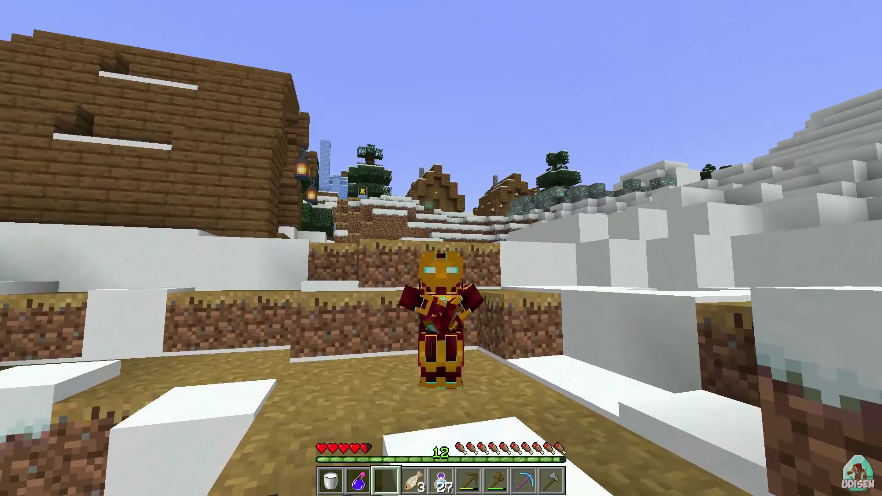
Step: Play the Over here, Point, roblox potion dance and Waving emotes
key(b)
click(783, 469)
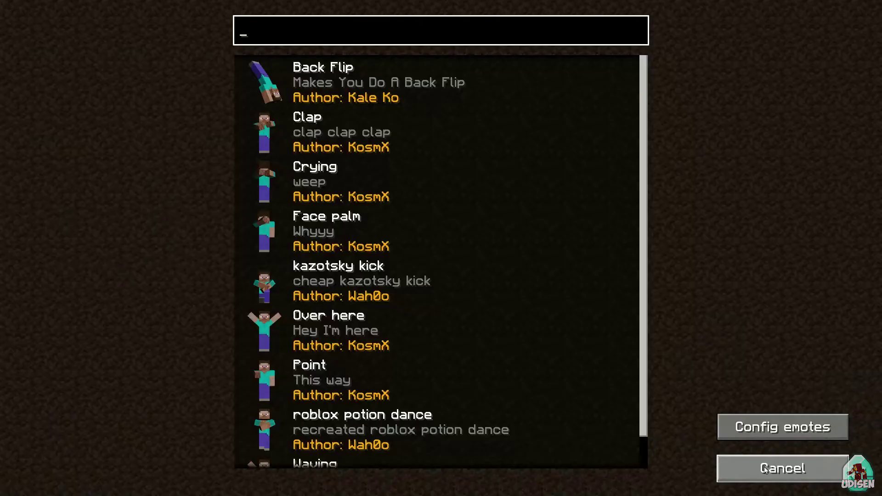
click(360, 321)
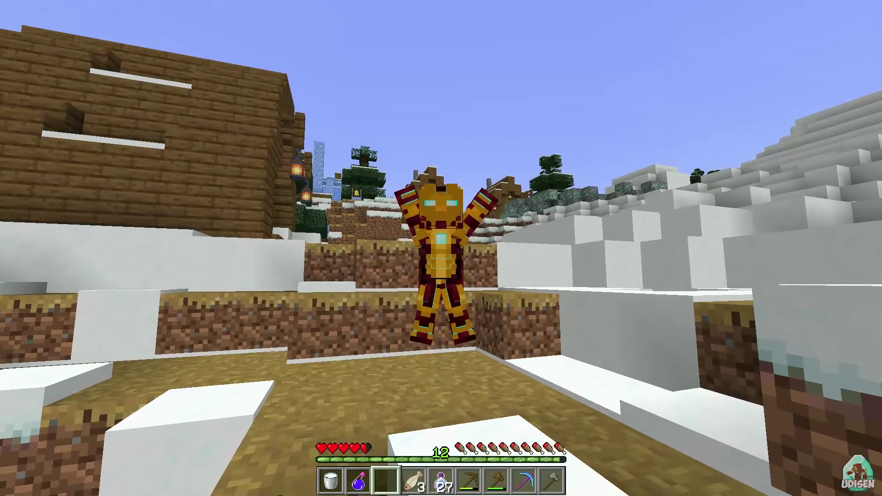
key(b)
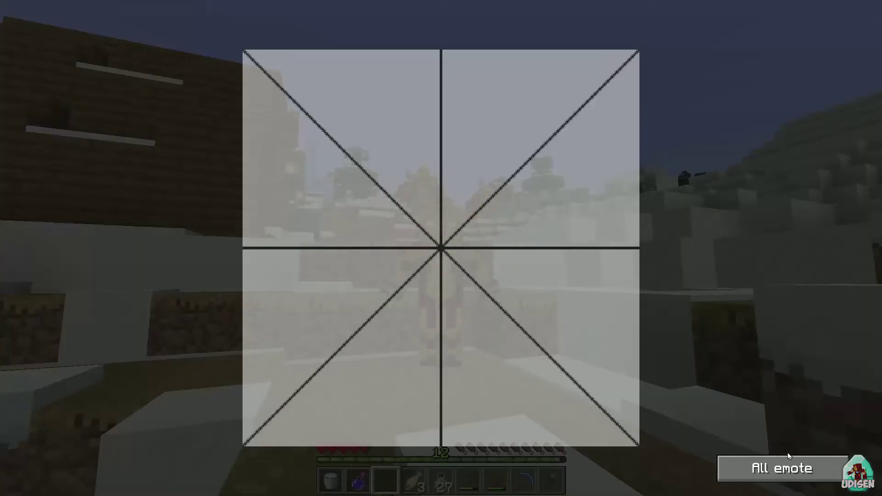
click(782, 469)
click(336, 366)
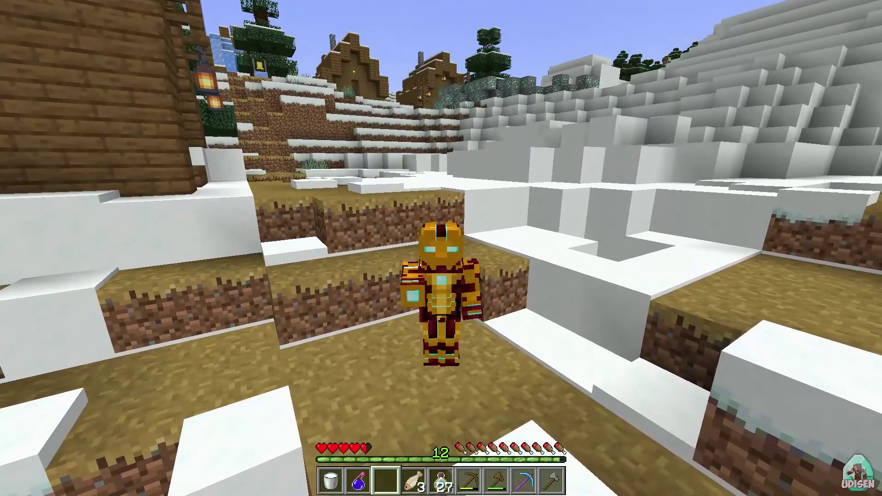
key(b)
click(783, 468)
scroll(417, 379, down, 1)
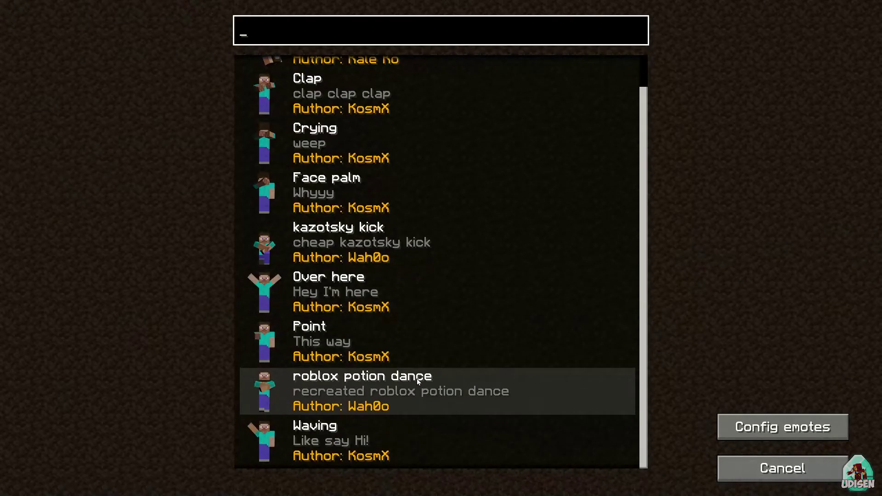
click(418, 378)
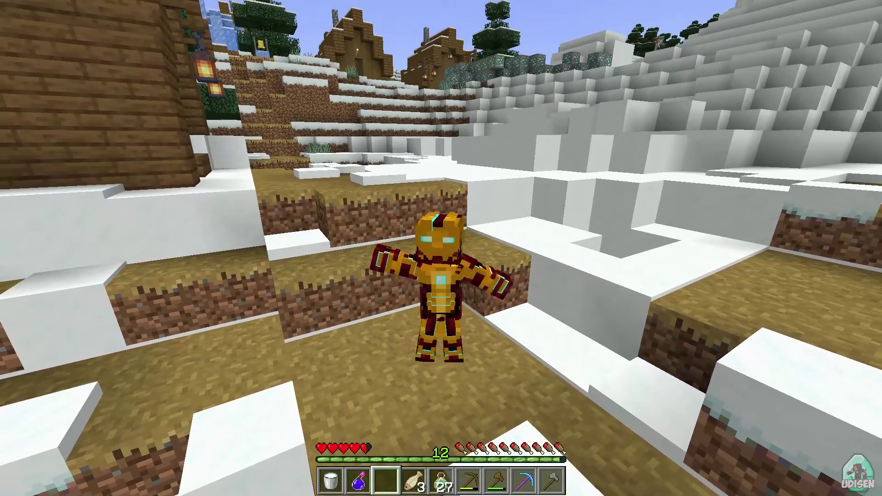
key(b)
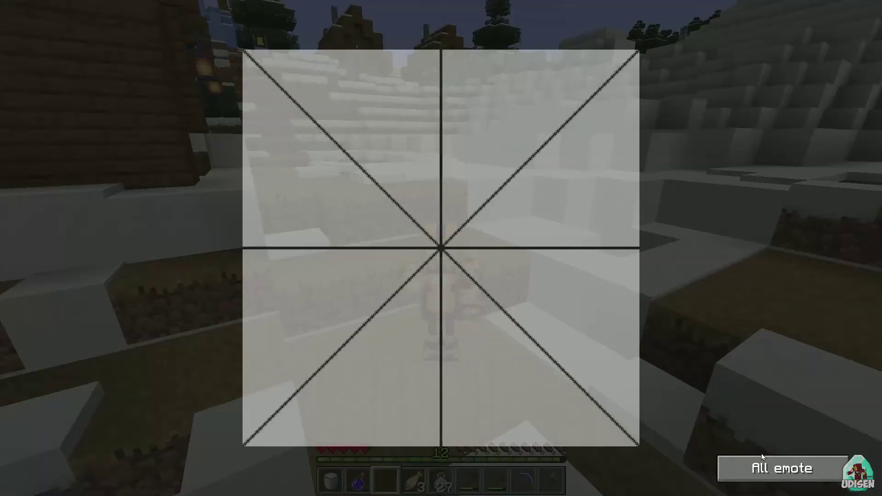
click(762, 461)
scroll(361, 436, down, 2)
click(356, 440)
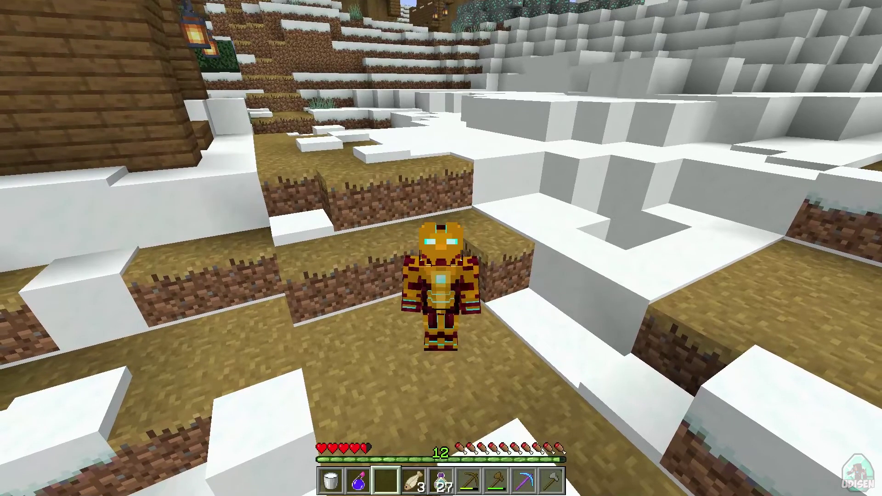
Step: Bind Emotecraft's 'Open fast-choose wheel screen' to C in Controls > Key Binds
key(Escape)
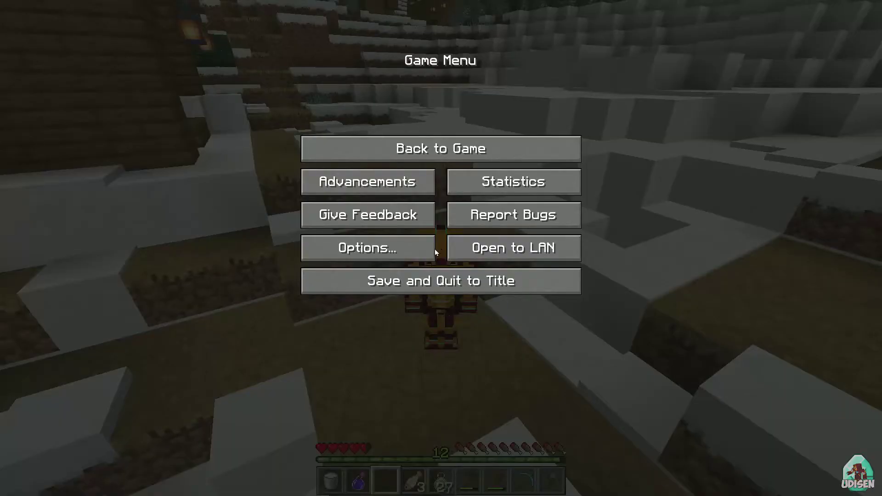
click(370, 251)
click(470, 200)
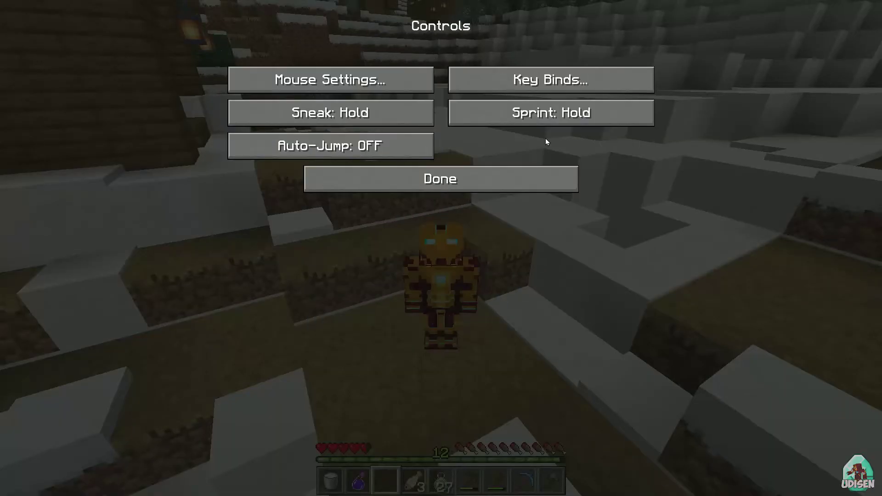
click(534, 87)
drag(671, 81, 679, 346)
scroll(675, 371, down, 3)
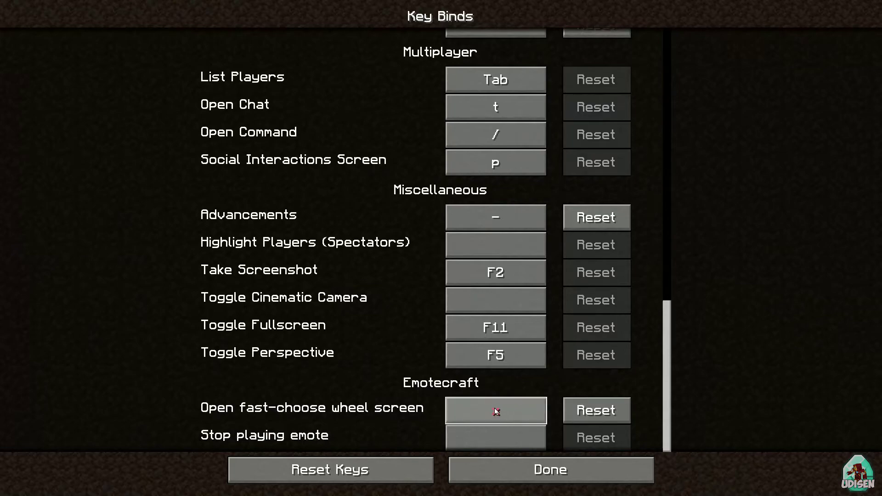
click(525, 408)
key(c)
text([)
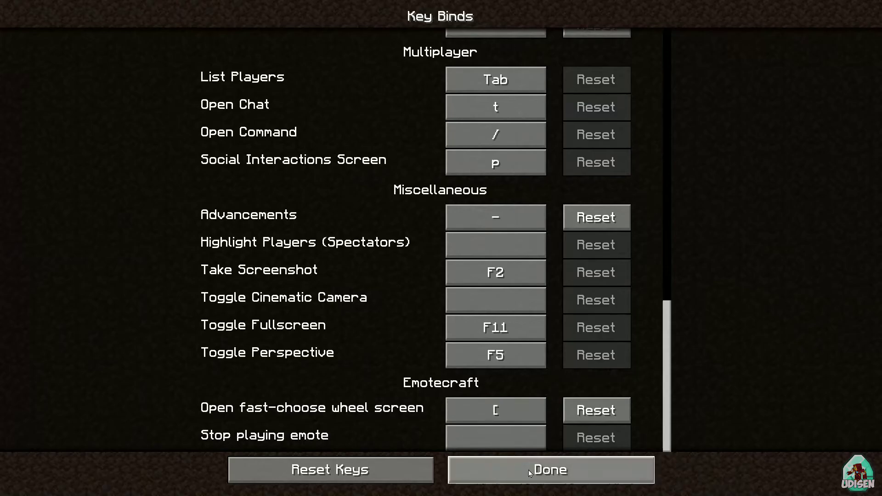
Step: Save the key bindings and close the menus to resume the game
click(529, 478)
click(419, 187)
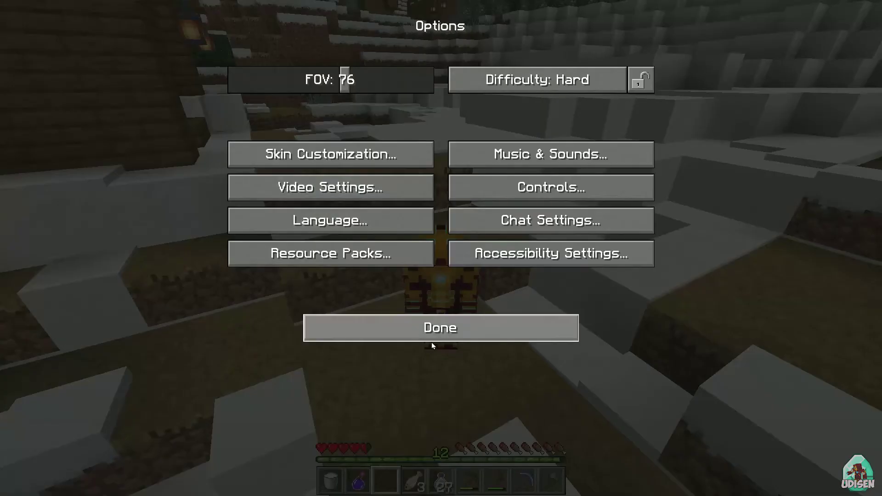
click(431, 341)
key(Escape)
Step: Test the emote wheel on C, then switch to the third-person camera
key(c)
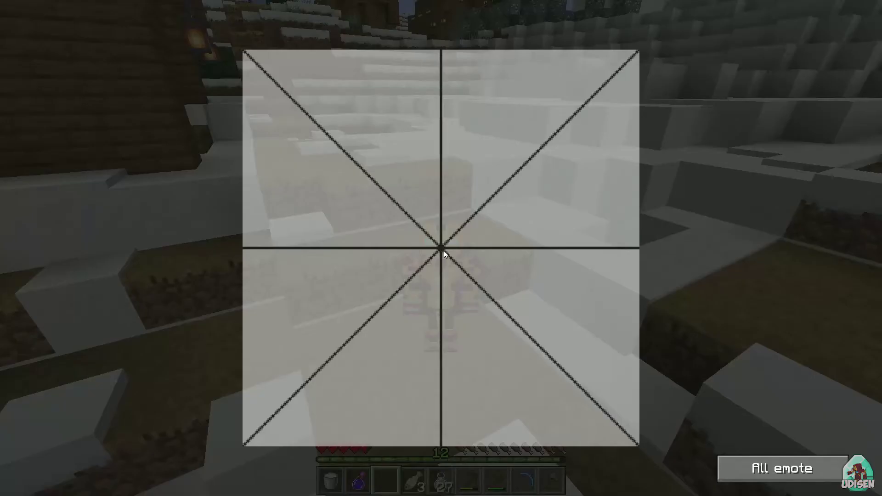
click(442, 207)
key(F5)
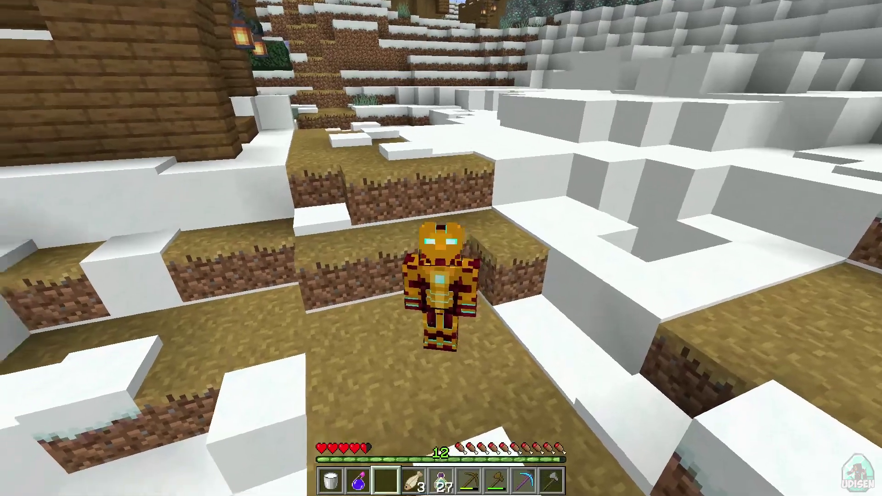
key(F5)
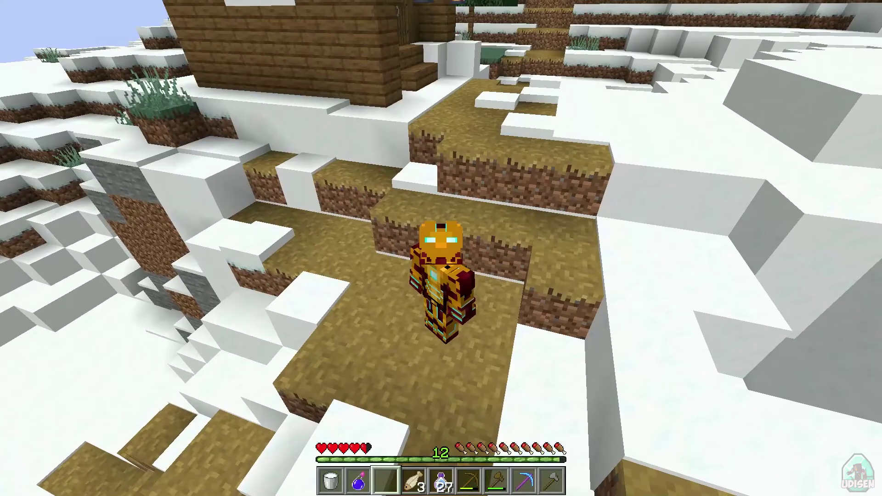
Step: Play Face palm from the full emote list, then enter the cabin in first person
key(c)
click(718, 466)
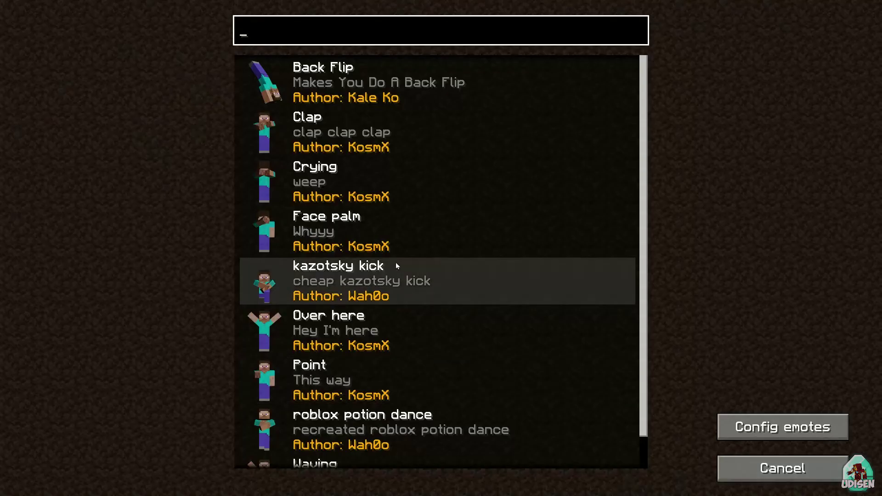
click(357, 226)
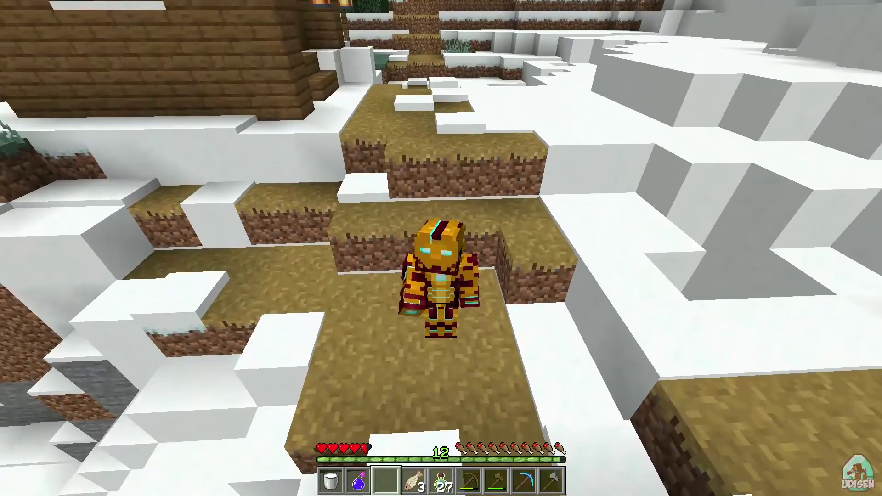
key(F5)
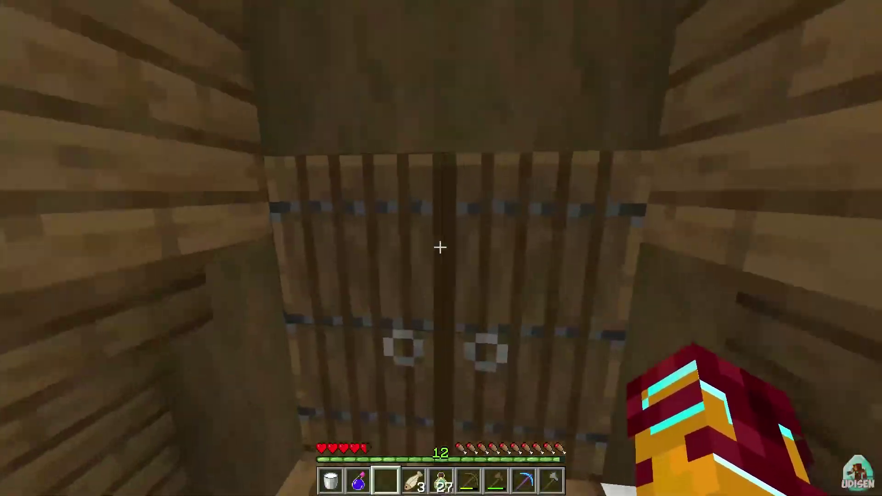
right_click(440, 247)
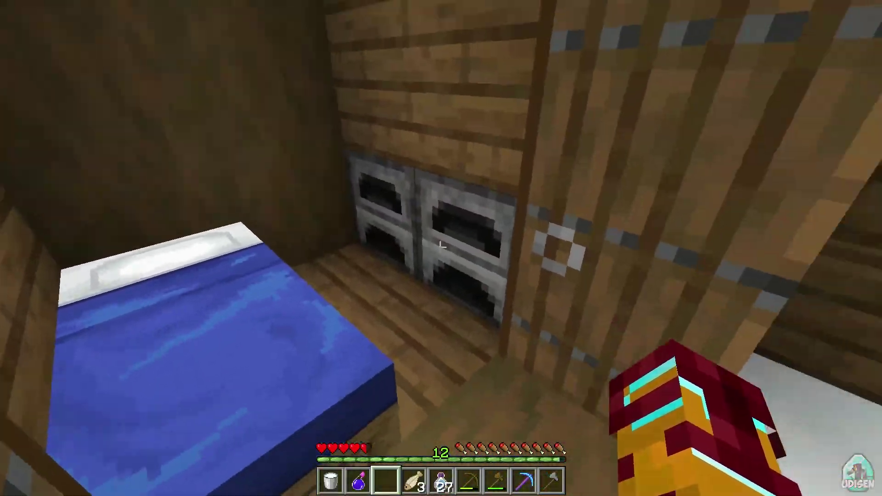